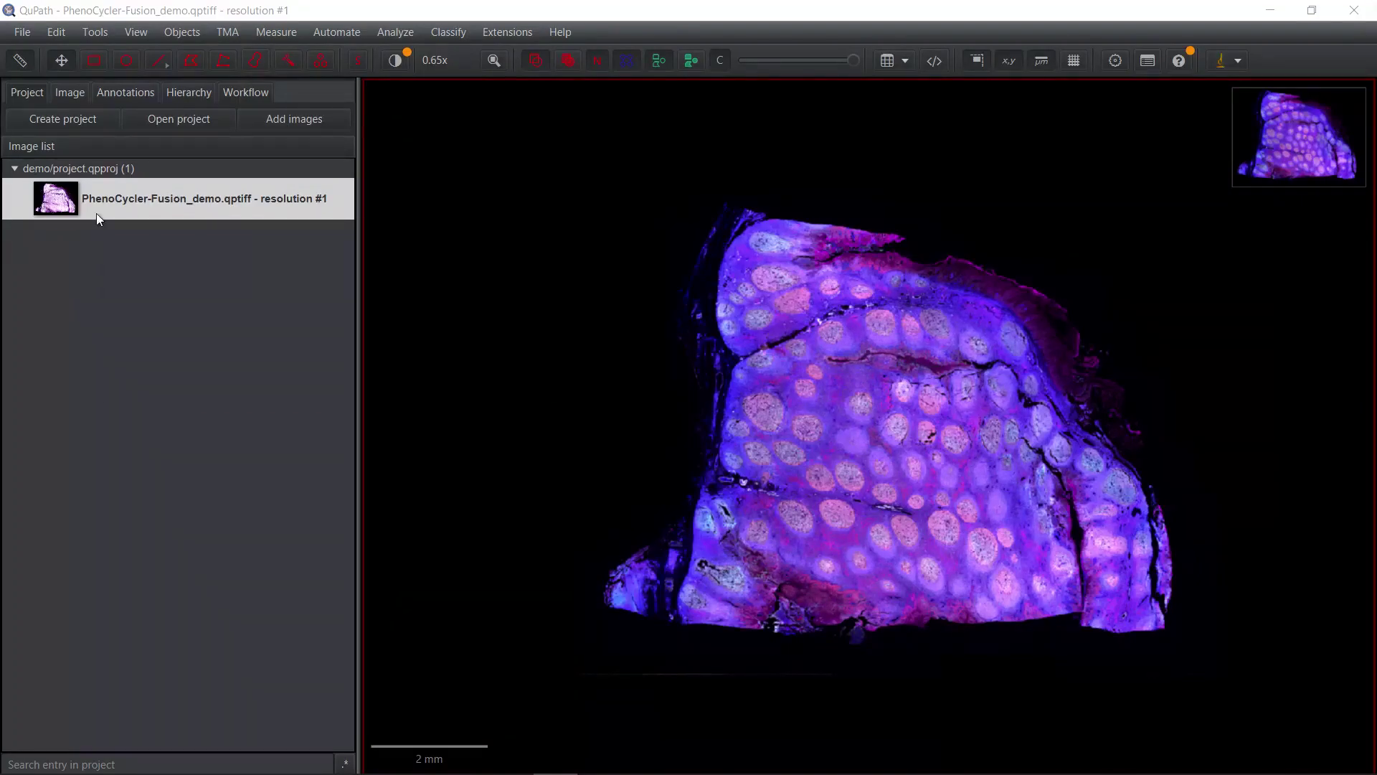
mouse_move(98, 215)
left_click(158, 334)
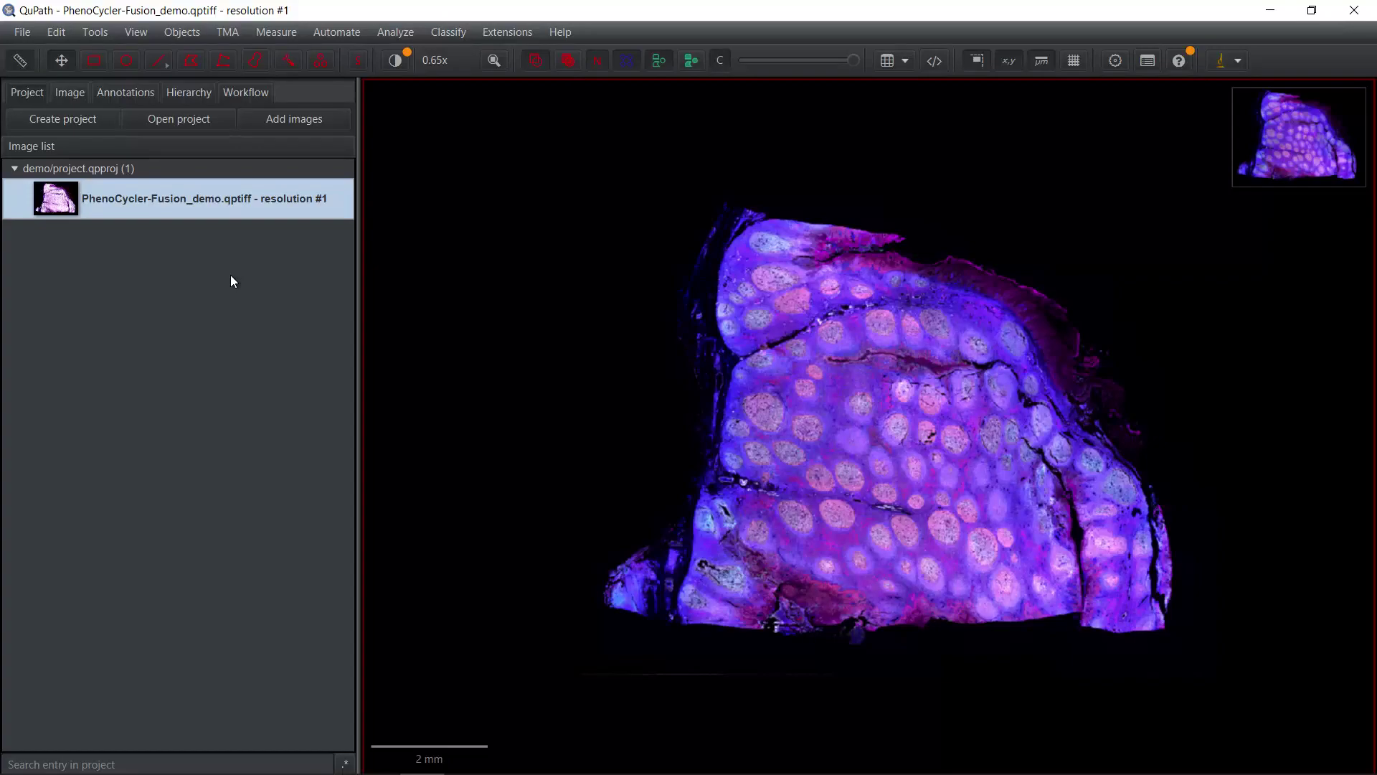
left_click(409, 36)
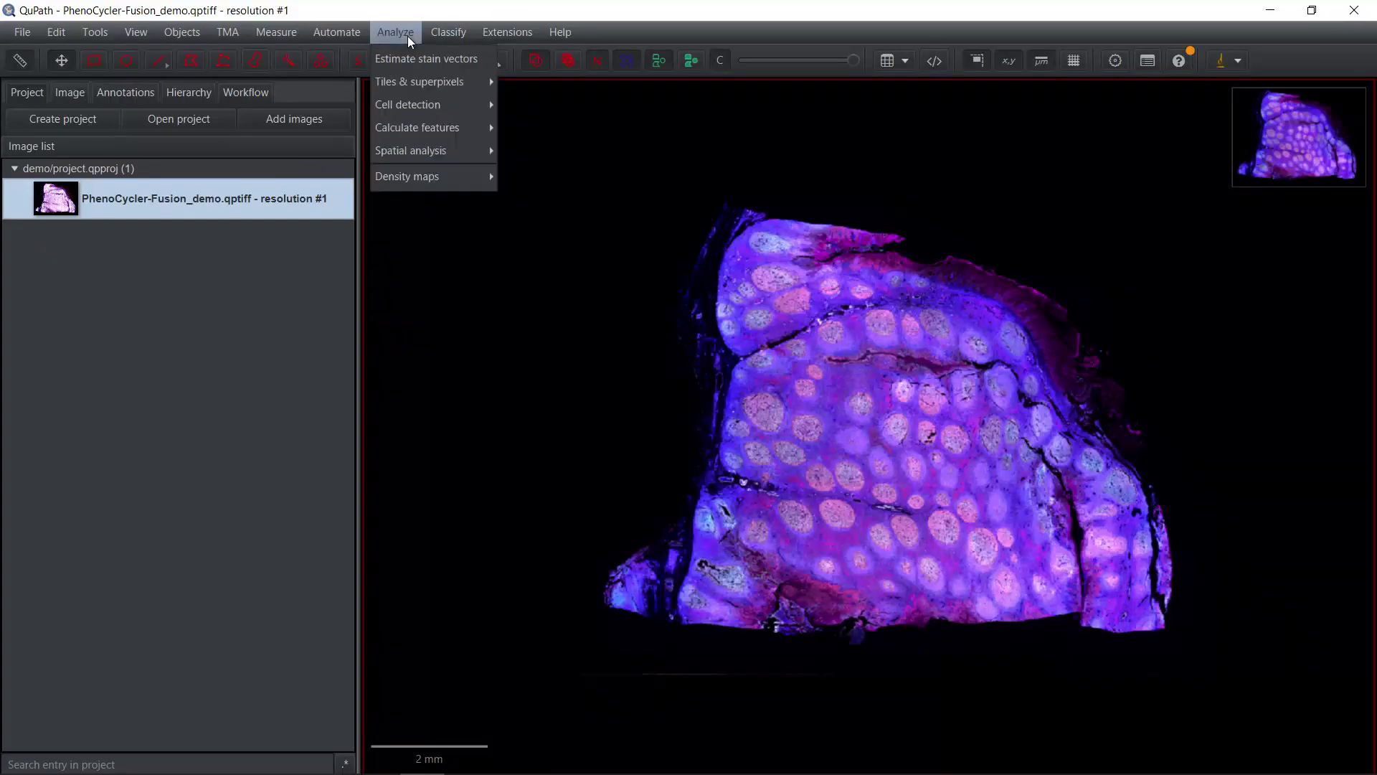
mouse_move(424, 110)
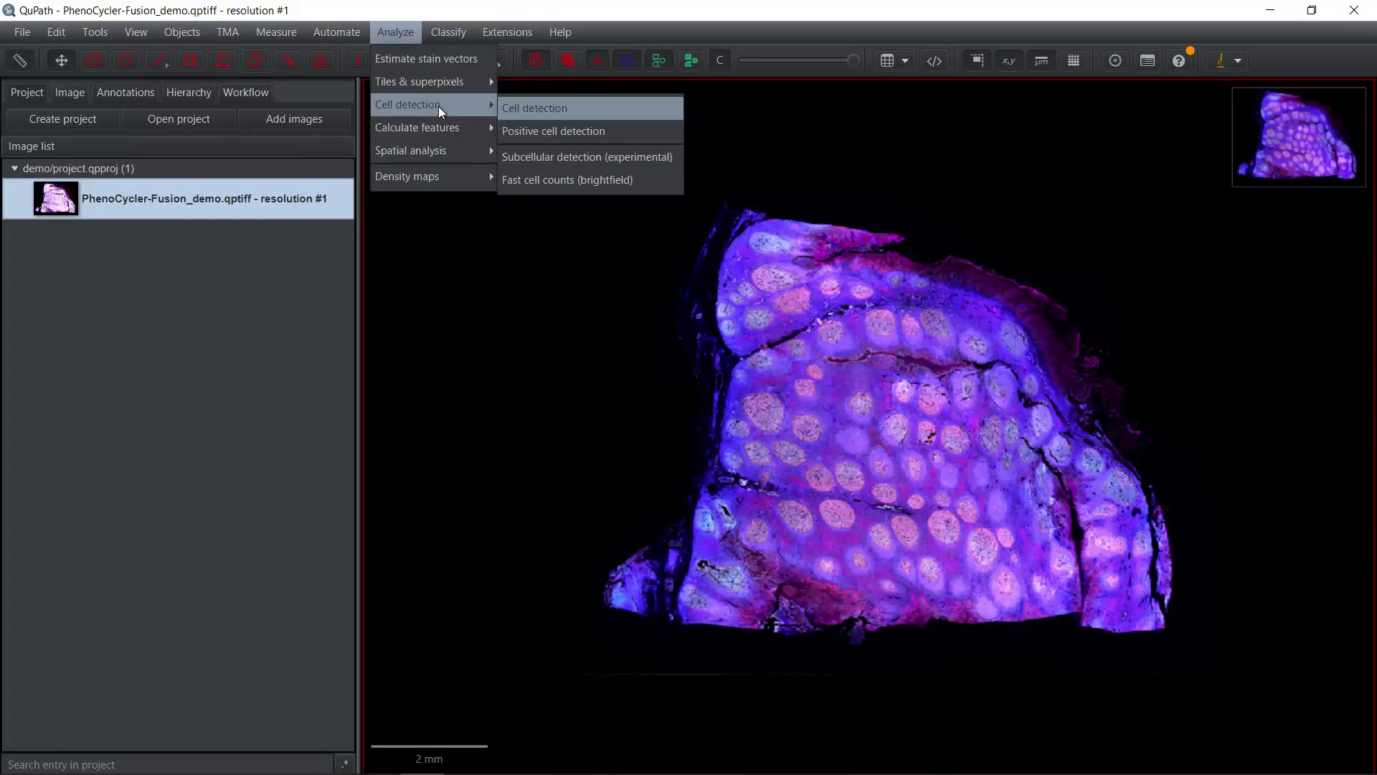
left_click(522, 109)
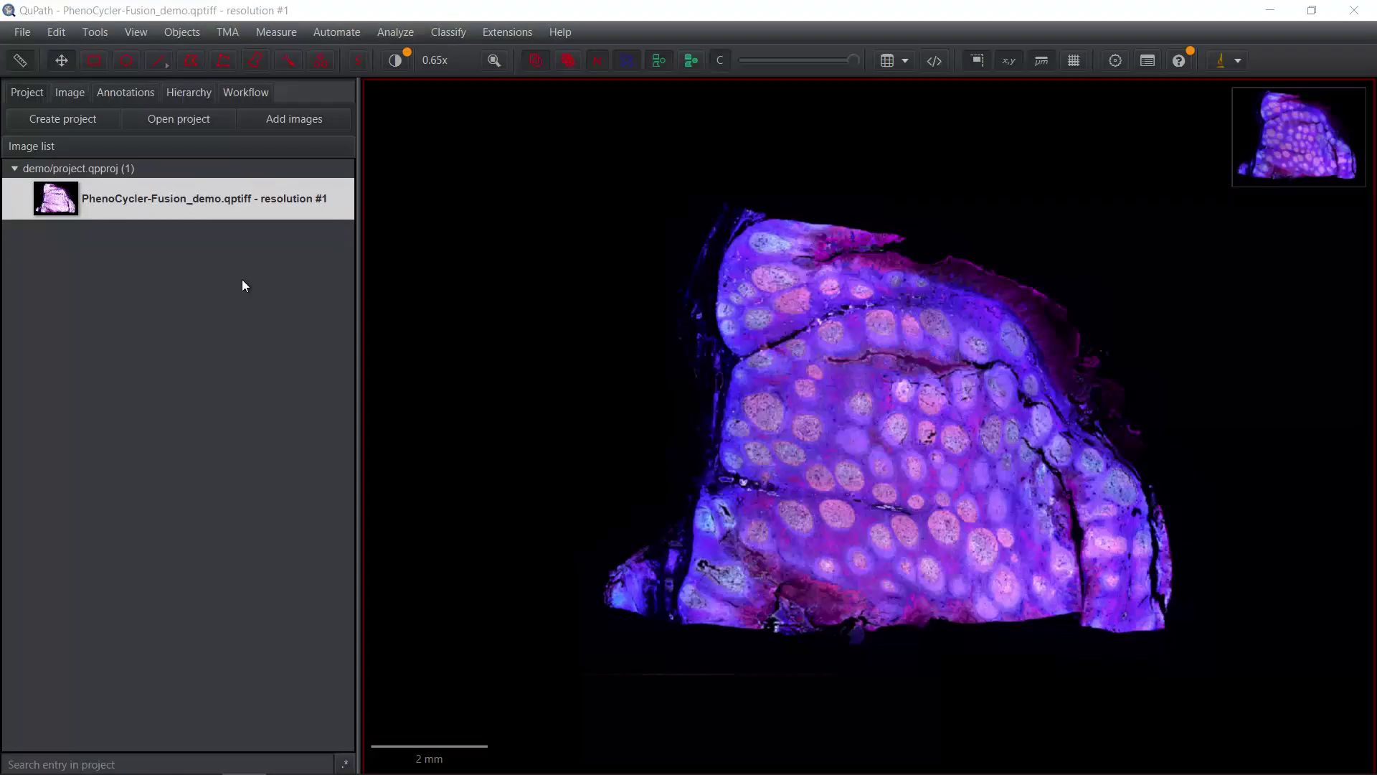
left_click(502, 38)
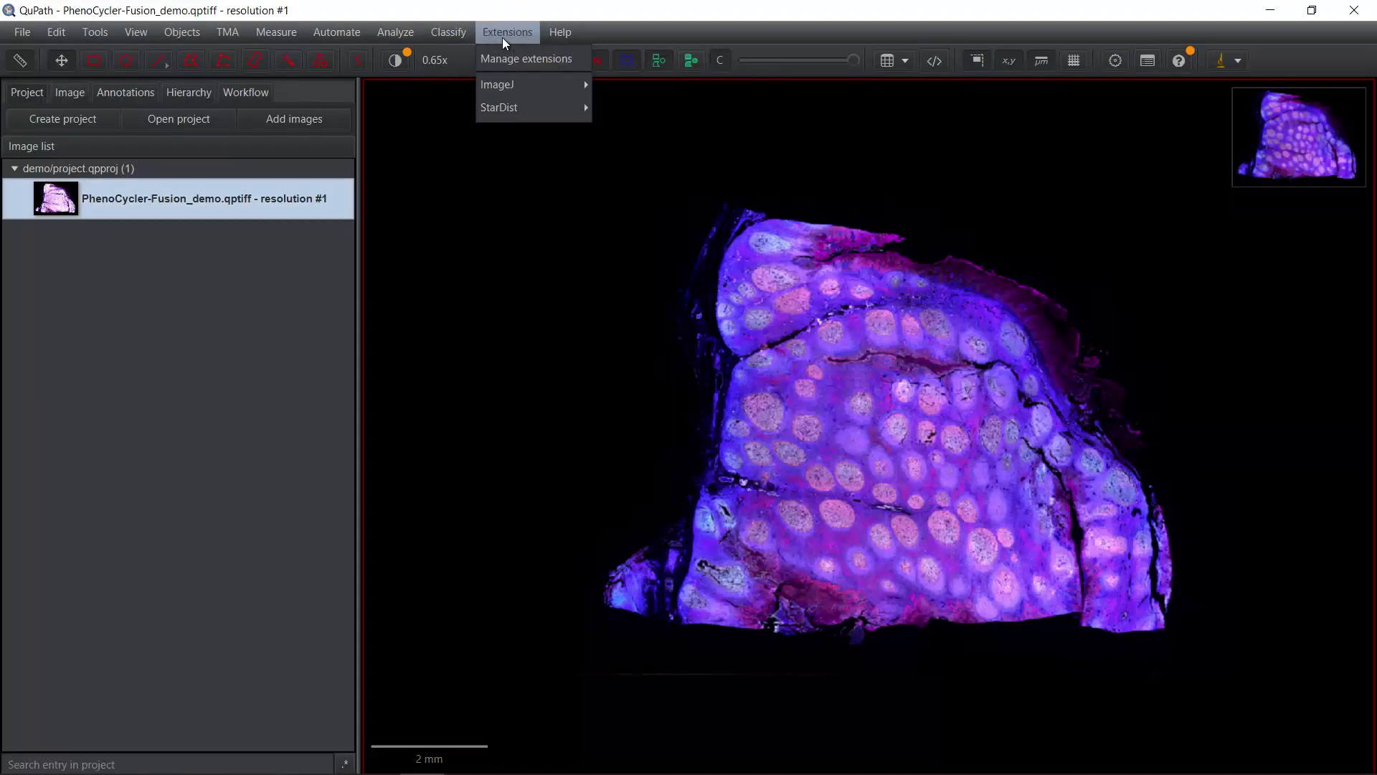
mouse_move(507, 88)
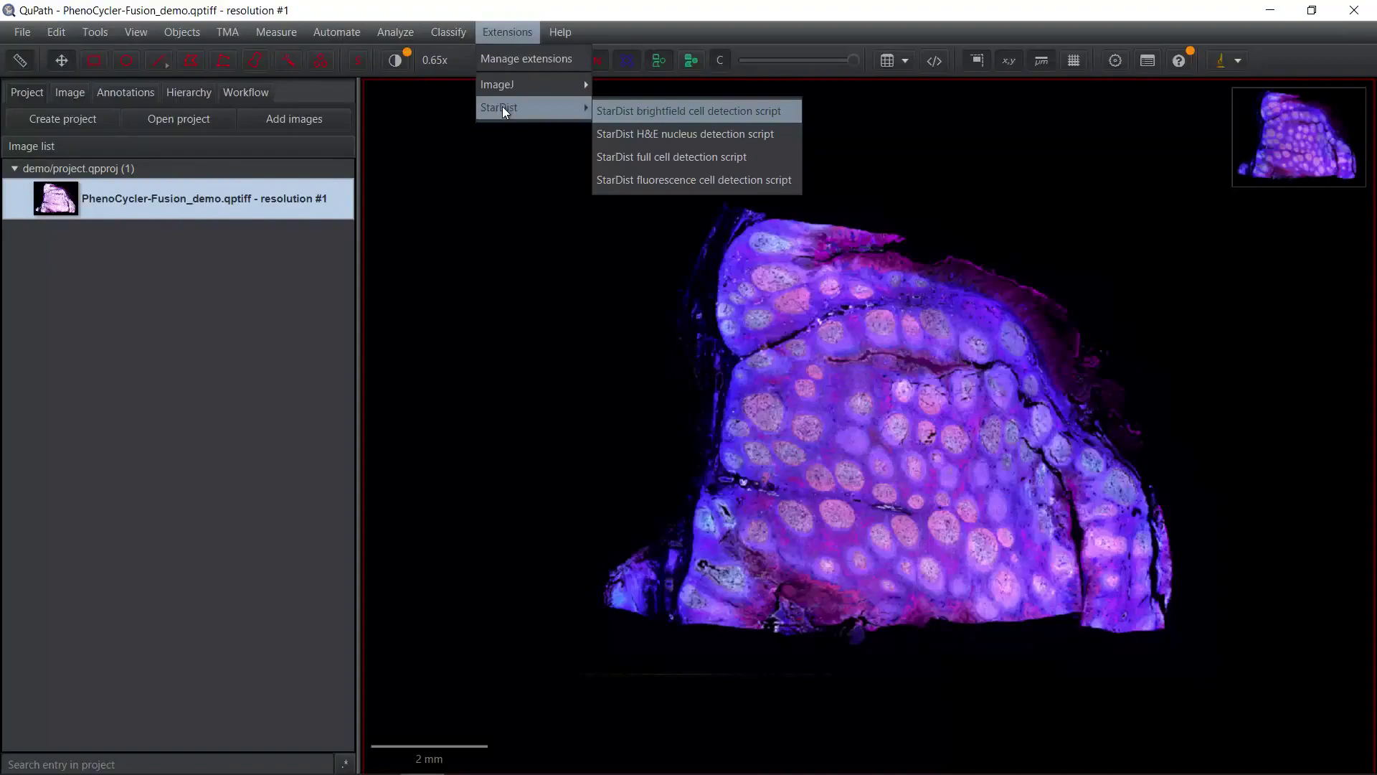
left_click(301, 281)
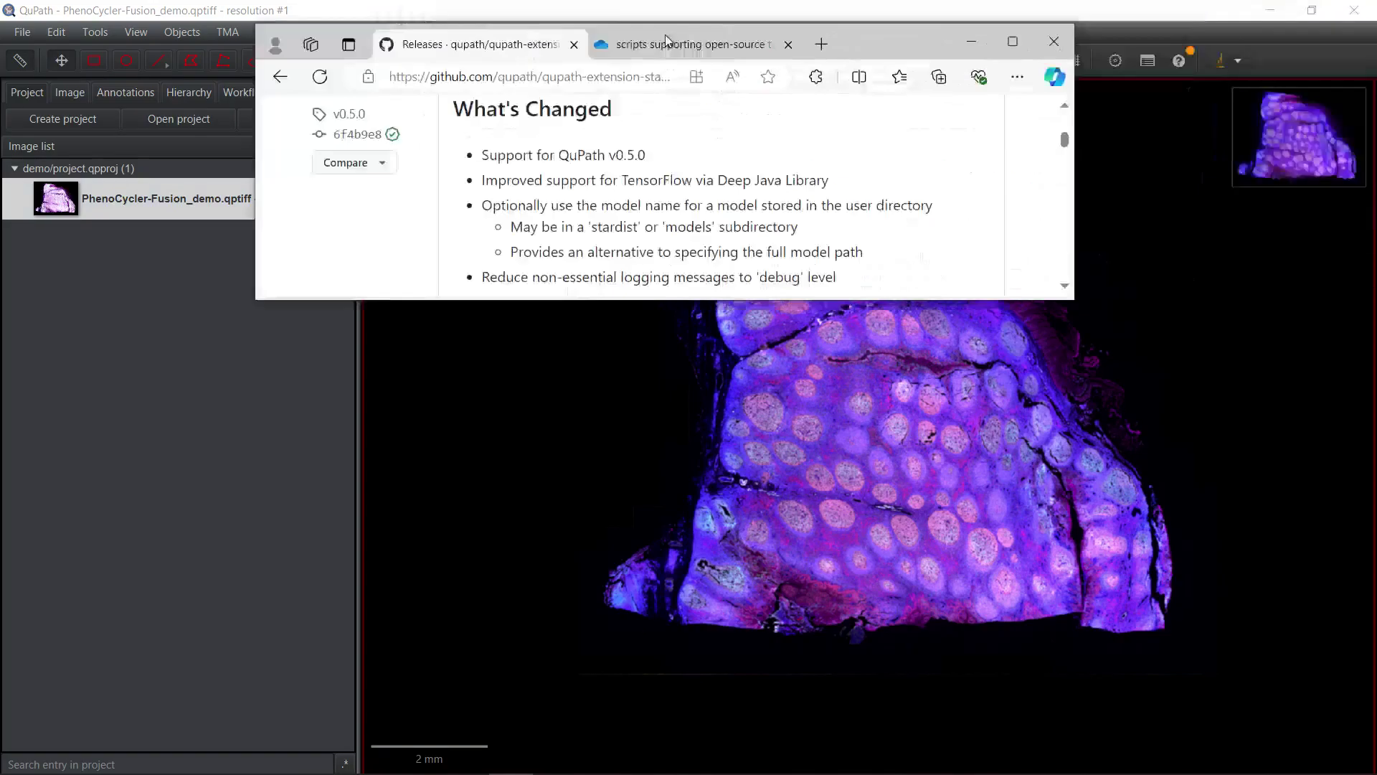
- Review the qupath-extension-stardist 0.5.0 release assets and the shared folder of StarDist segmentation scripts in the browser
double_click(951, 78)
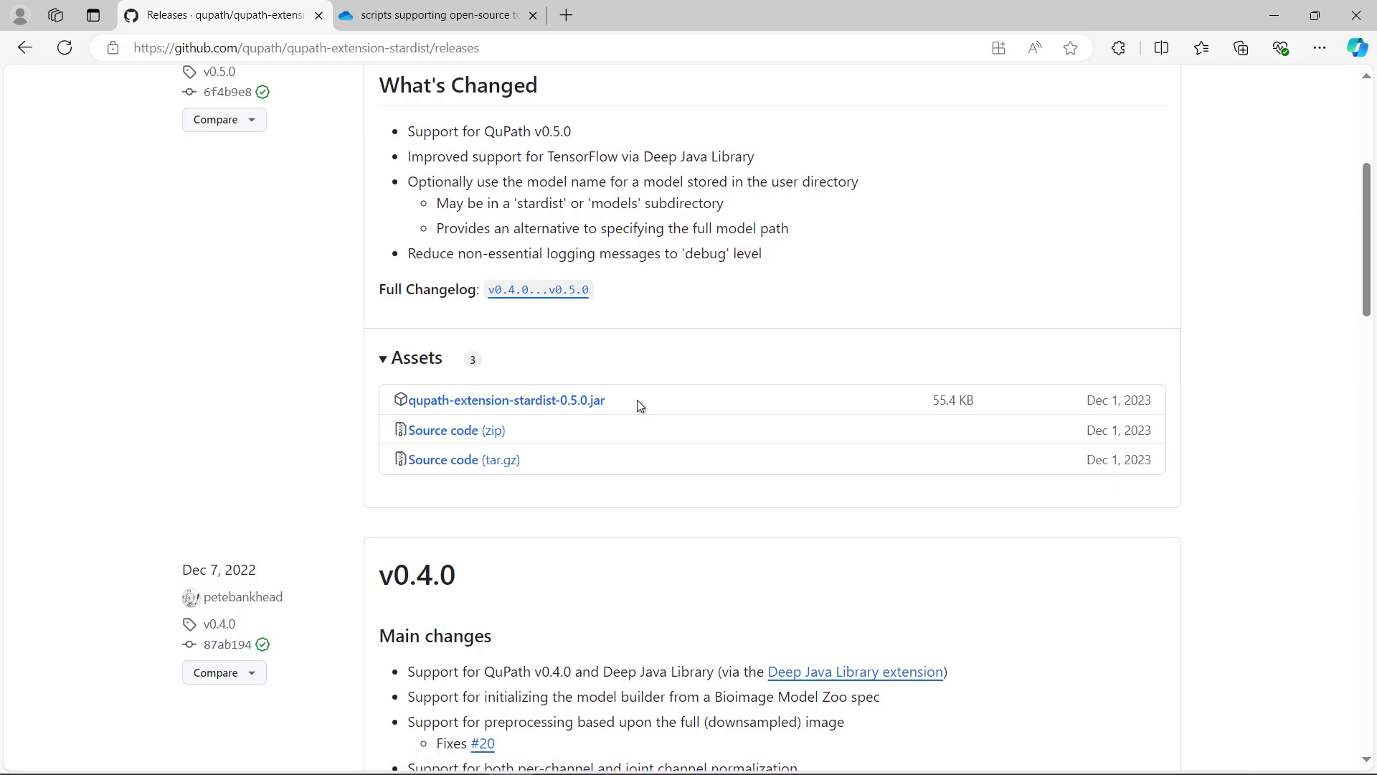
left_click(436, 25)
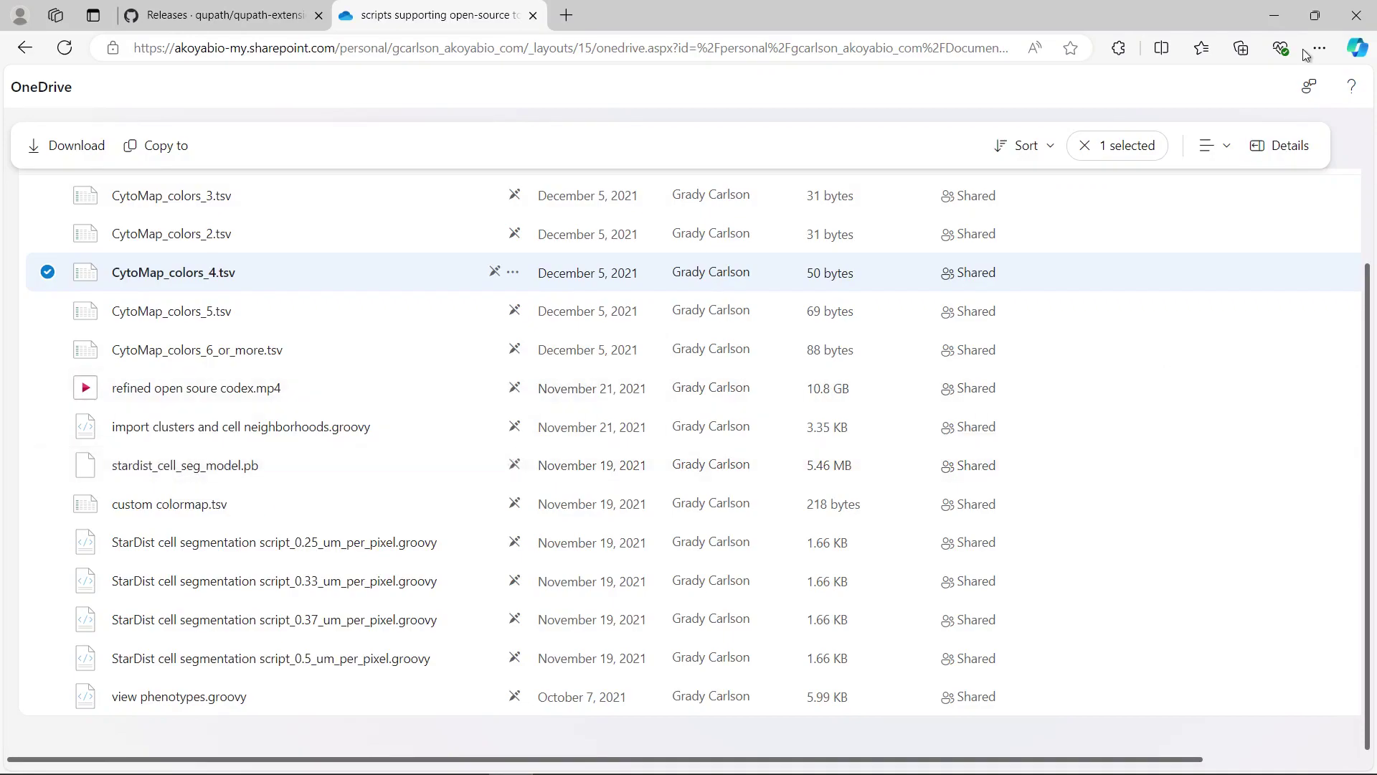
left_click(1280, 20)
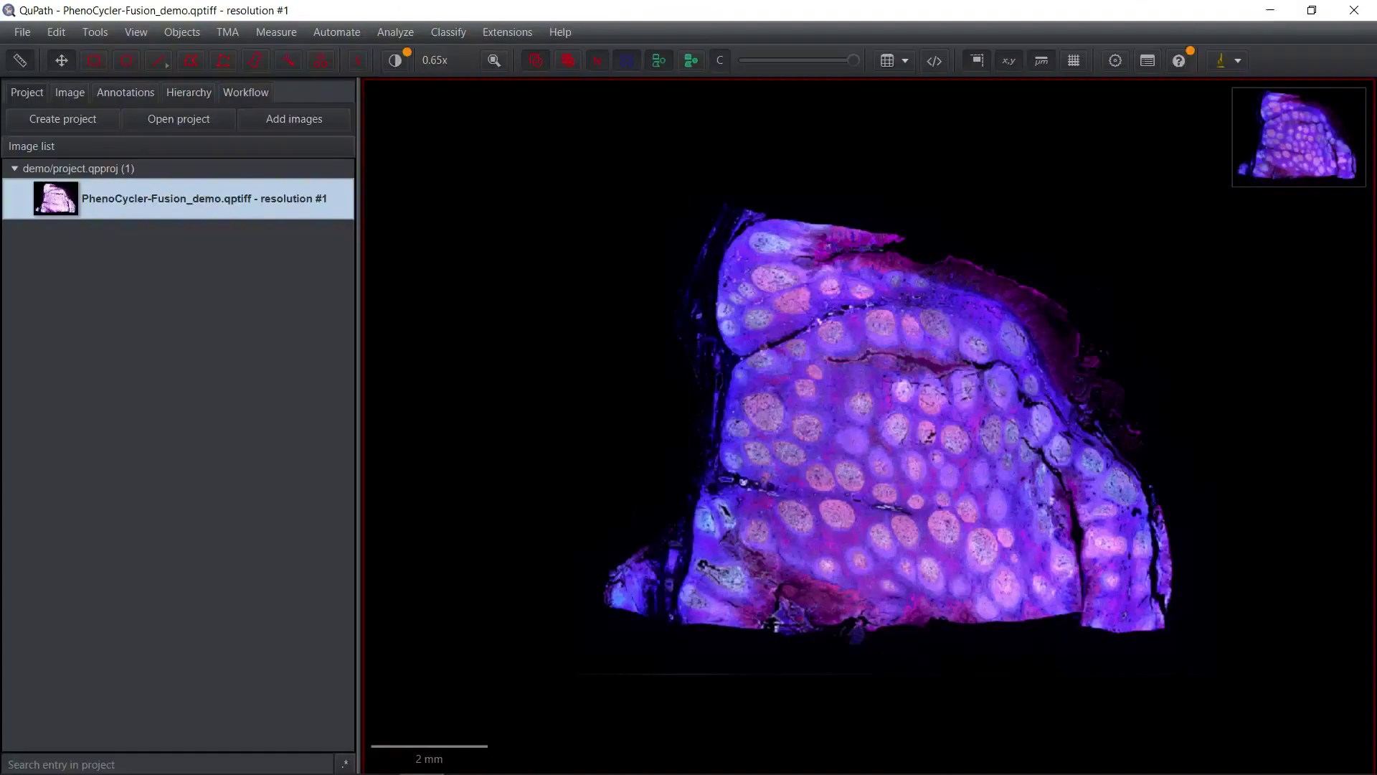
- Locate and select qupath-extension-stardist-0.5.0.jar in the local folder of scripts supporting open-source tools for PhenoCycler image analysis
left_click_drag(1376, 105, 458, 165)
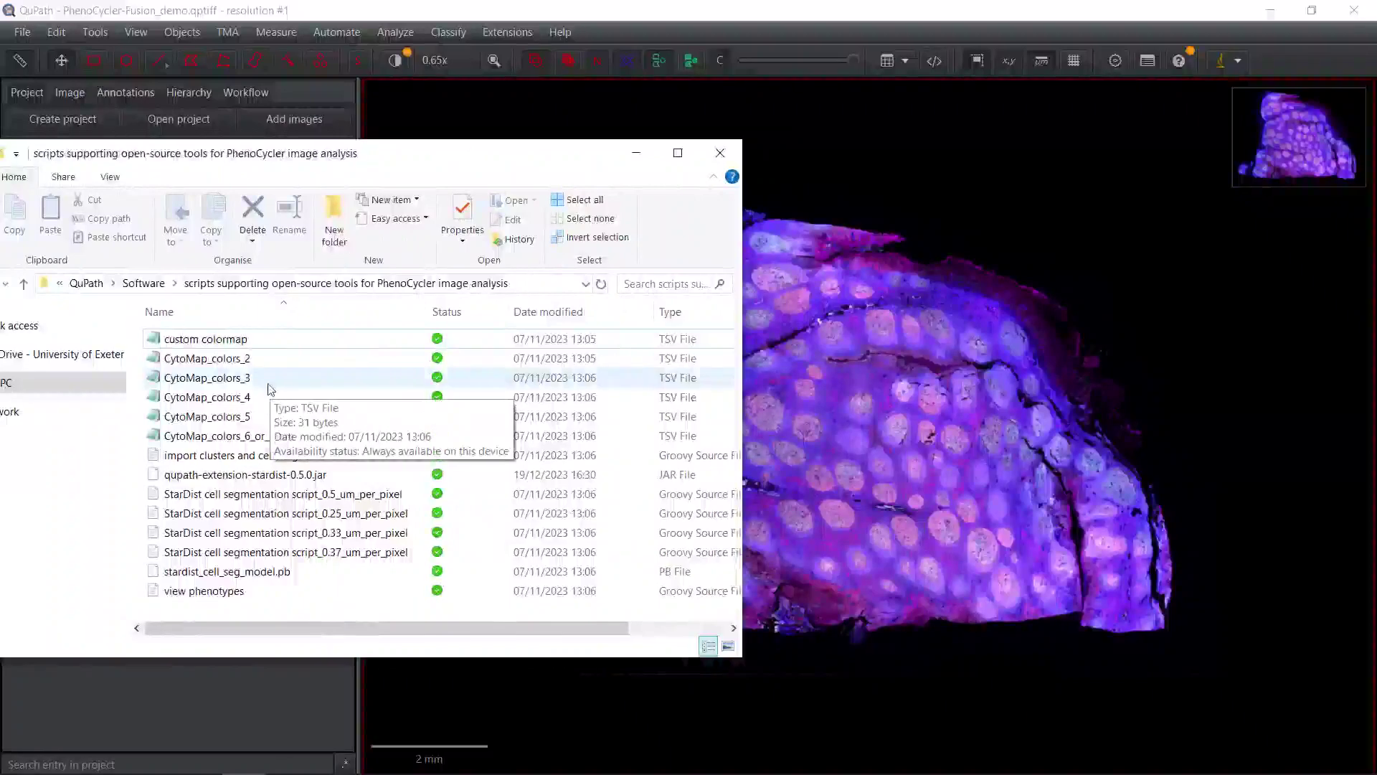
mouse_move(243, 476)
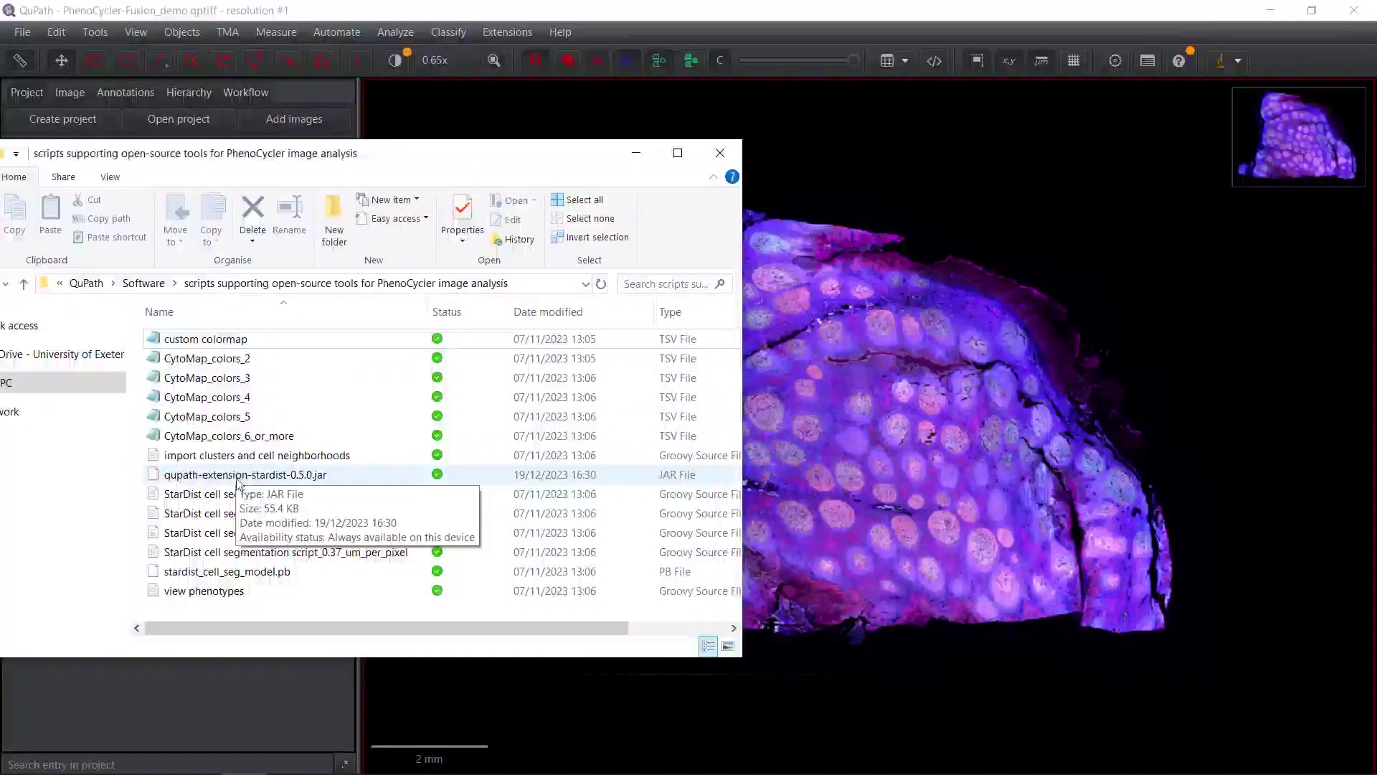
left_click(239, 479)
mouse_move(182, 481)
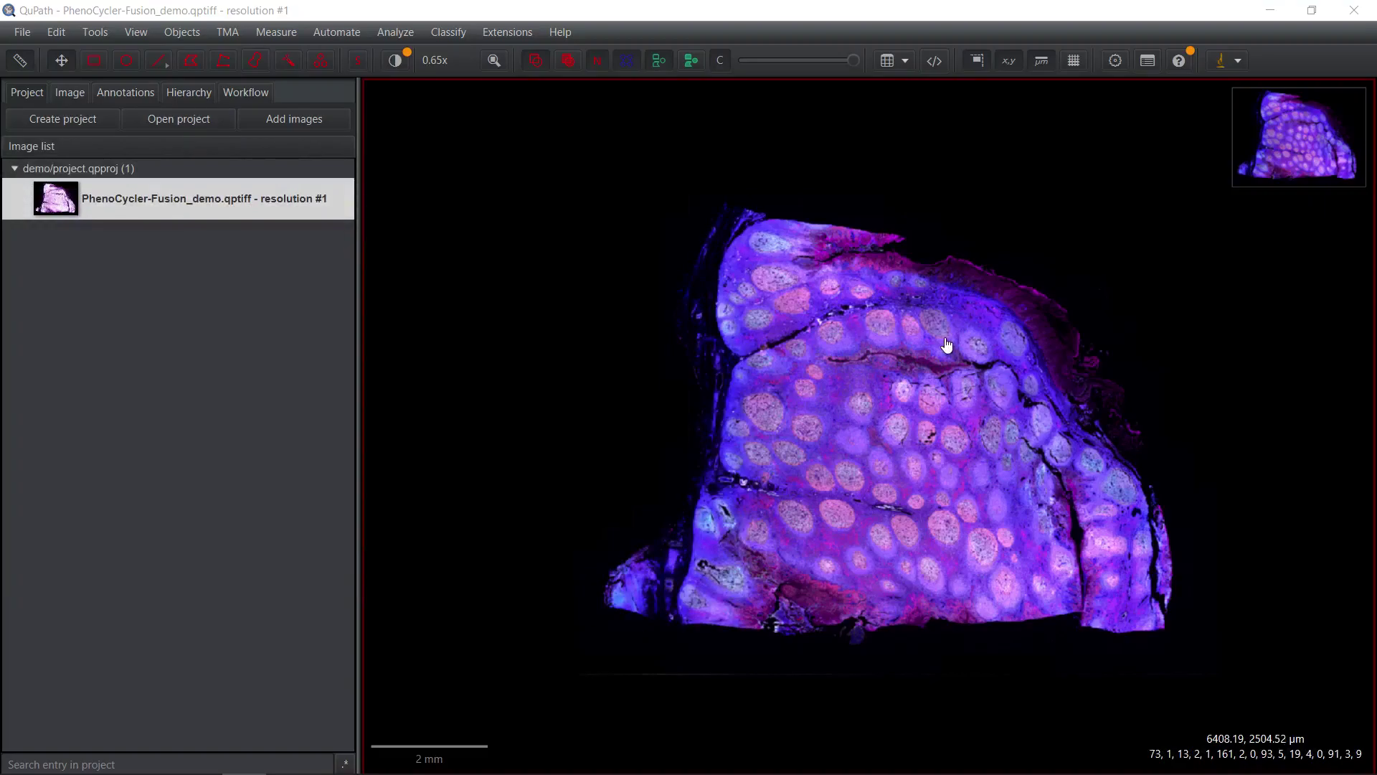
- Draw a nearly square rectangle annotation of about 3.44 mm² in the central part of the tissue
left_click(127, 93)
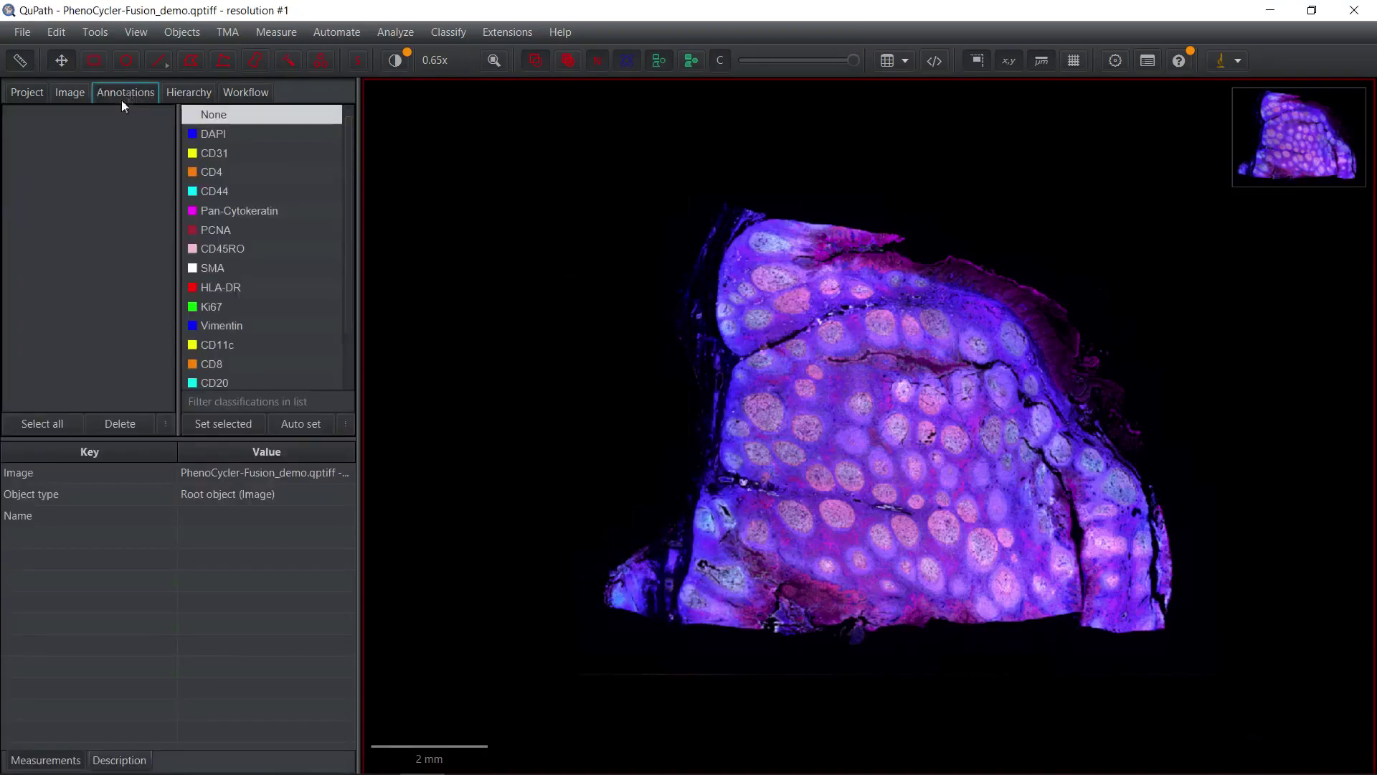
left_click(92, 65)
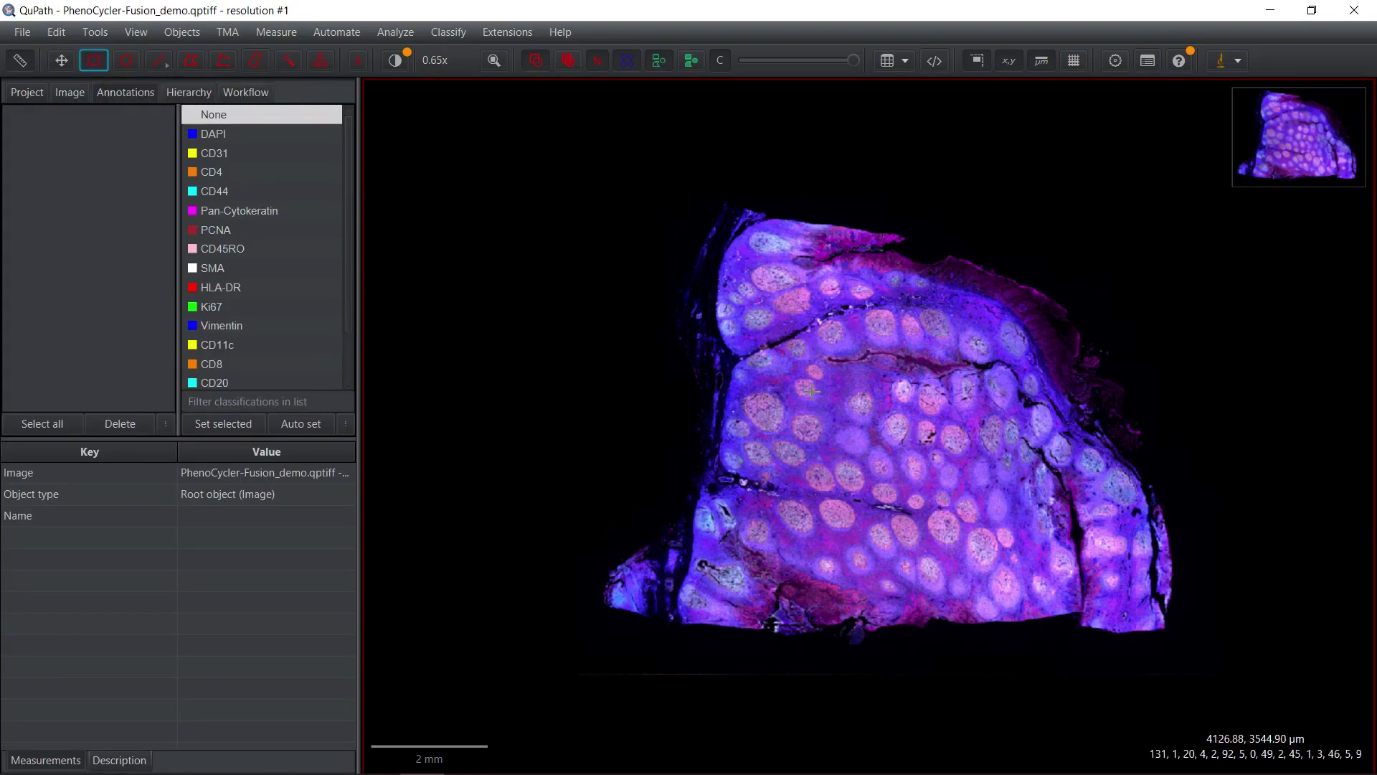
mouse_move(810, 374)
left_mouse_down()
mouse_move(848, 477)
mouse_move(917, 479)
left_mouse_up()
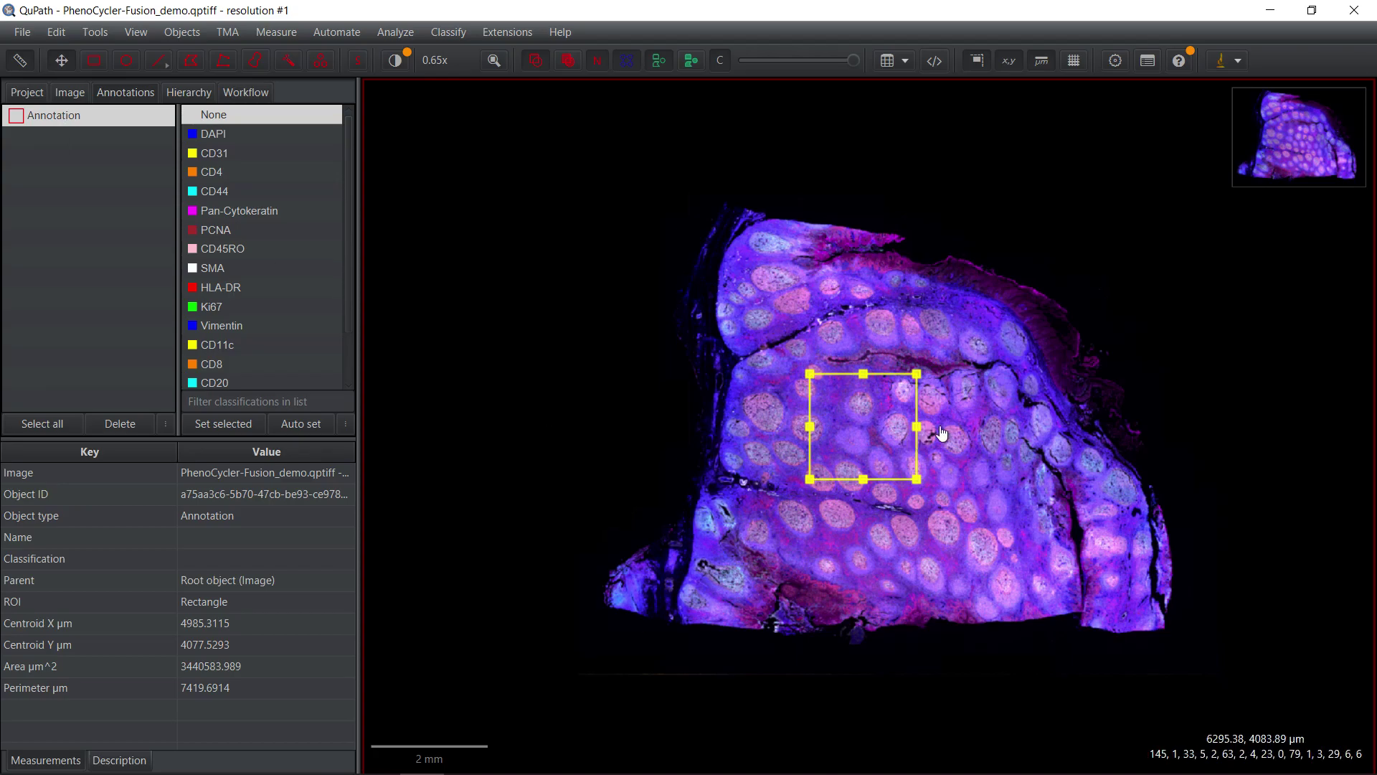
scroll(942, 433, "up", 5)
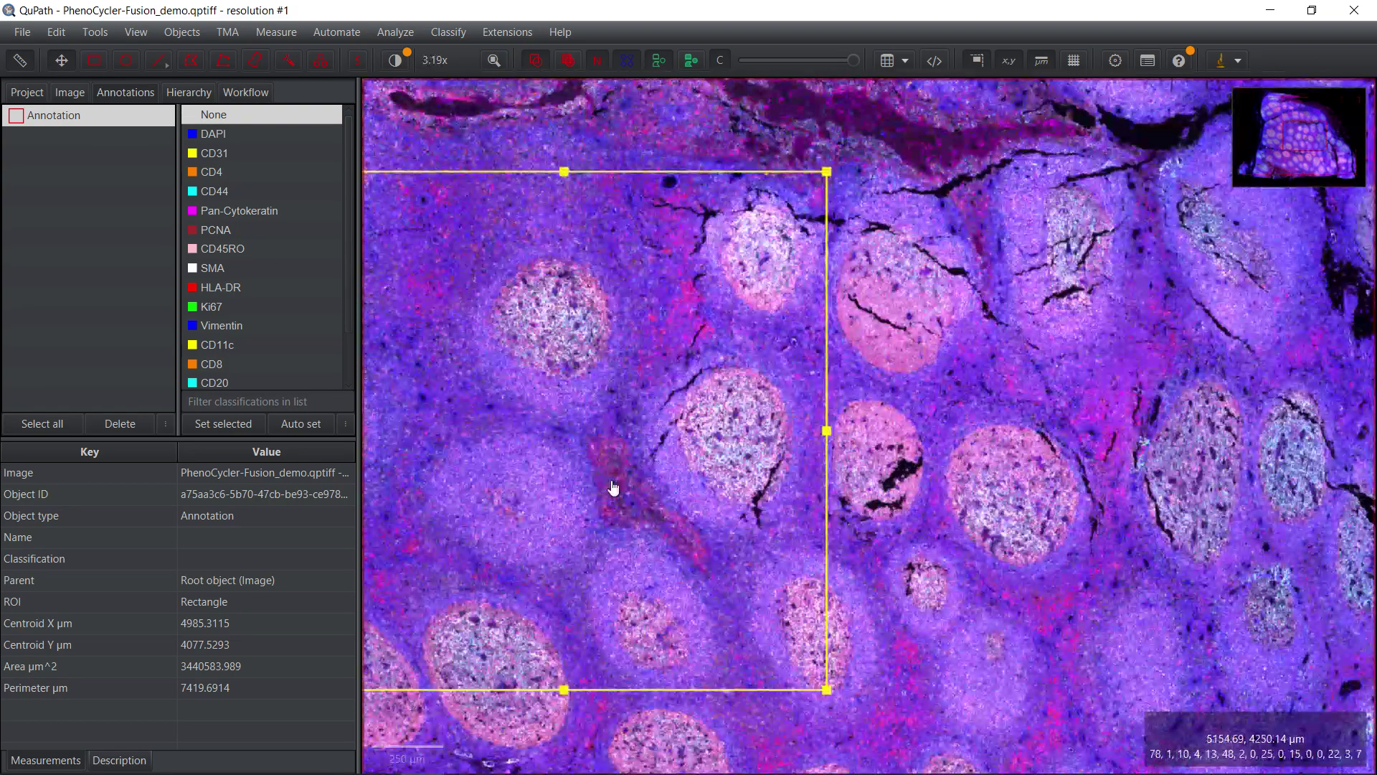
left_click_drag(956, 547, 1132, 549)
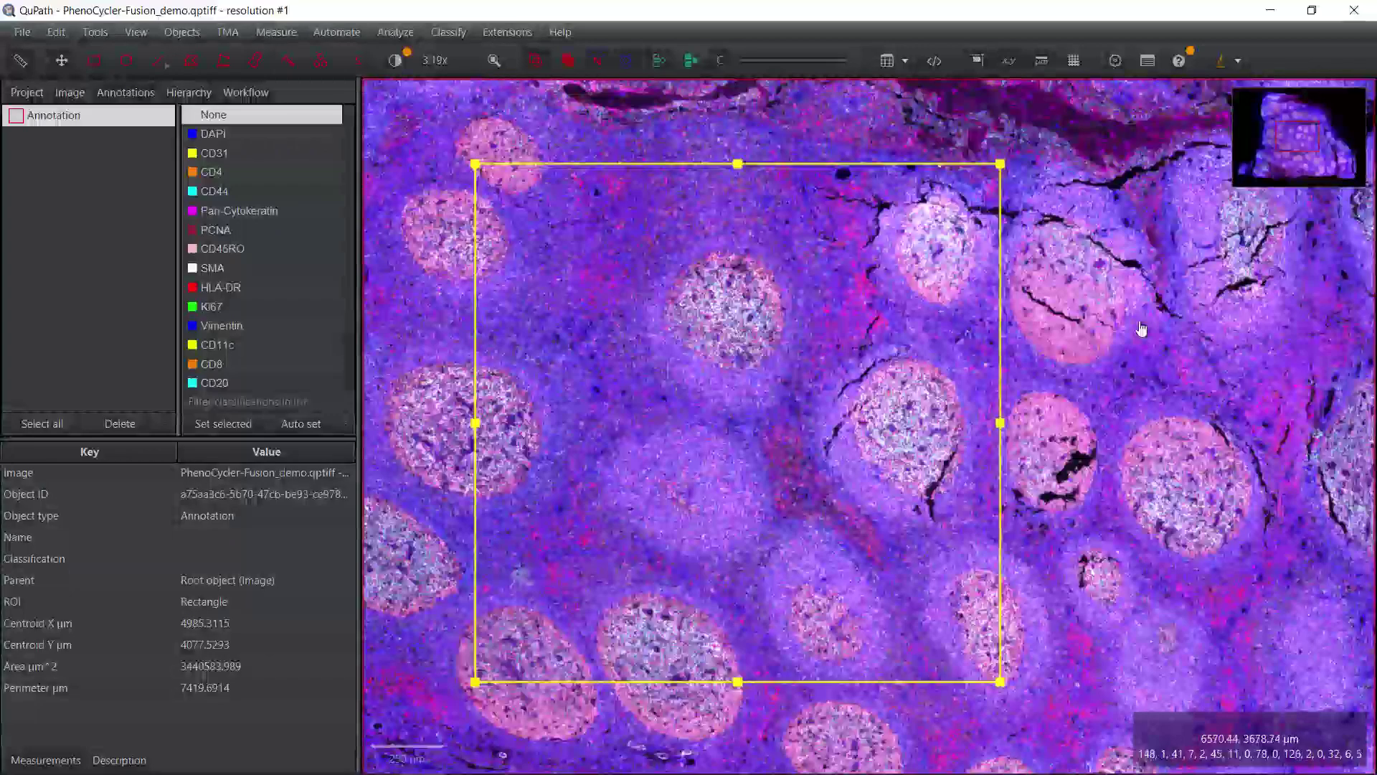
- Check the image's pixel size and run the StarDist cell segmentation script for 0.5 µm pixels on the annotation using stardist_cell_seg_model.pb
left_click(70, 92)
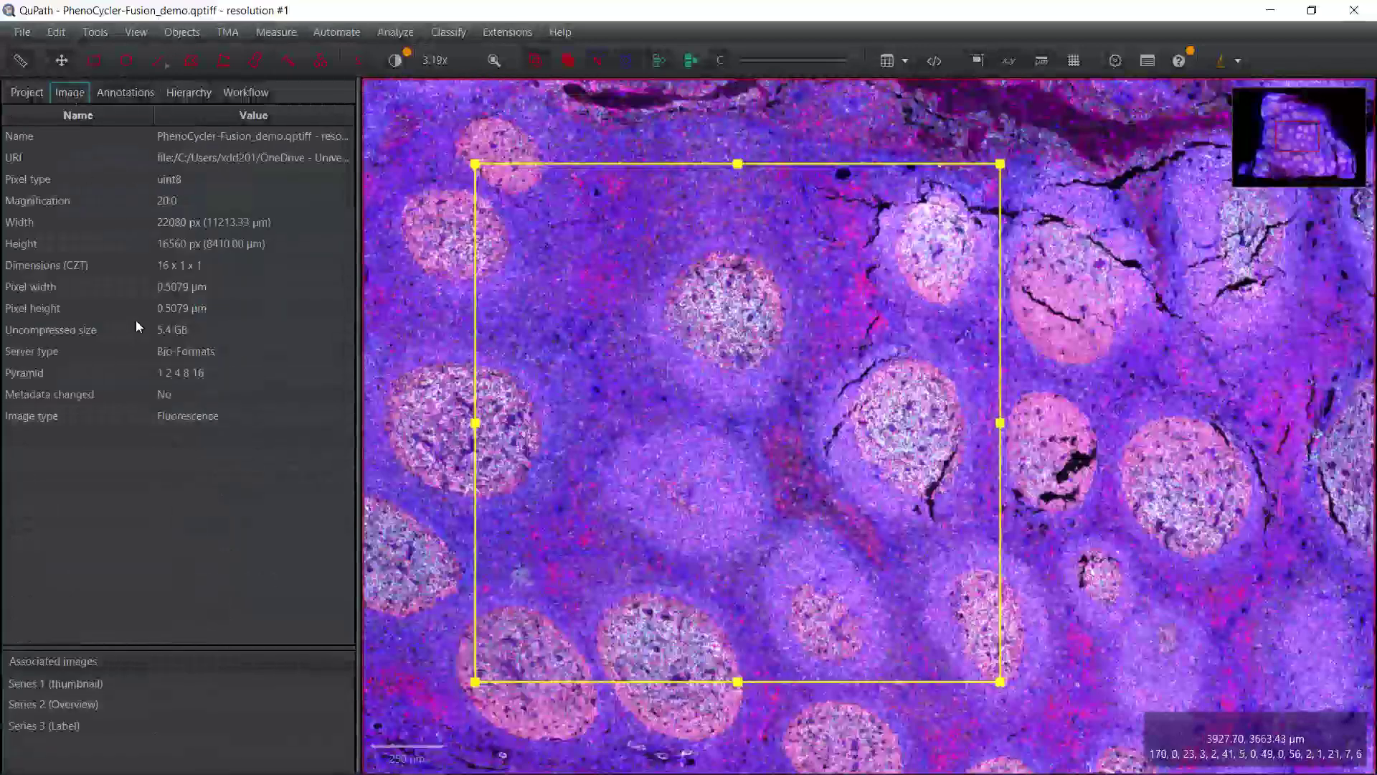
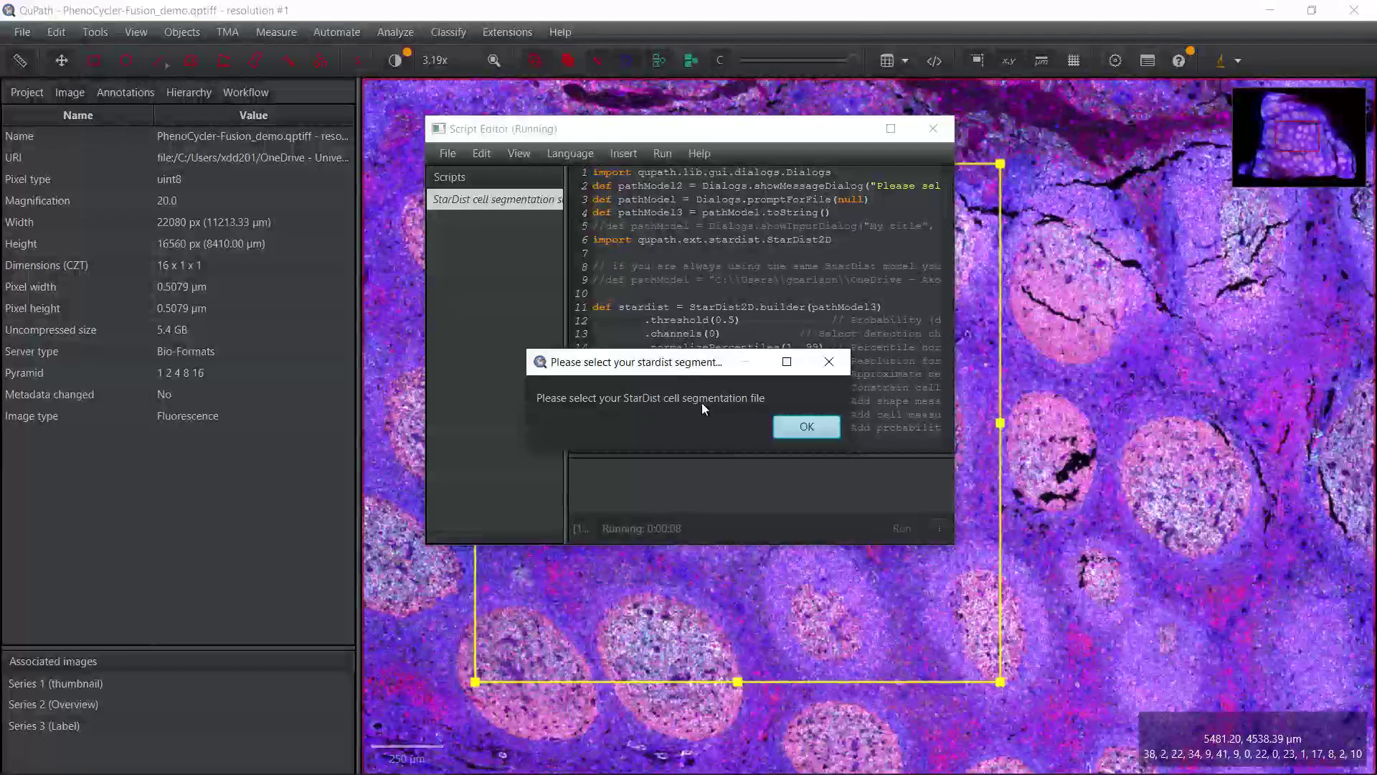
left_click(805, 428)
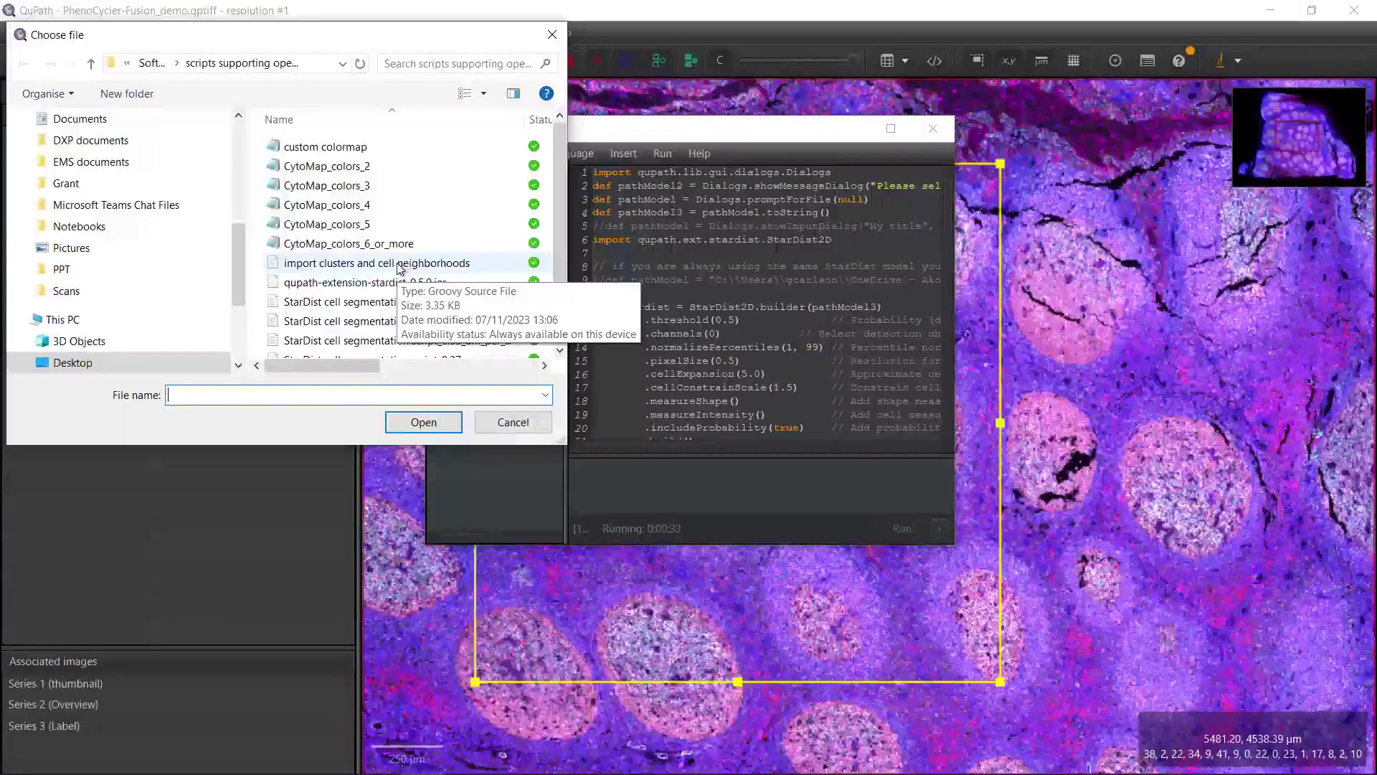
scroll(400, 267, "down", 1)
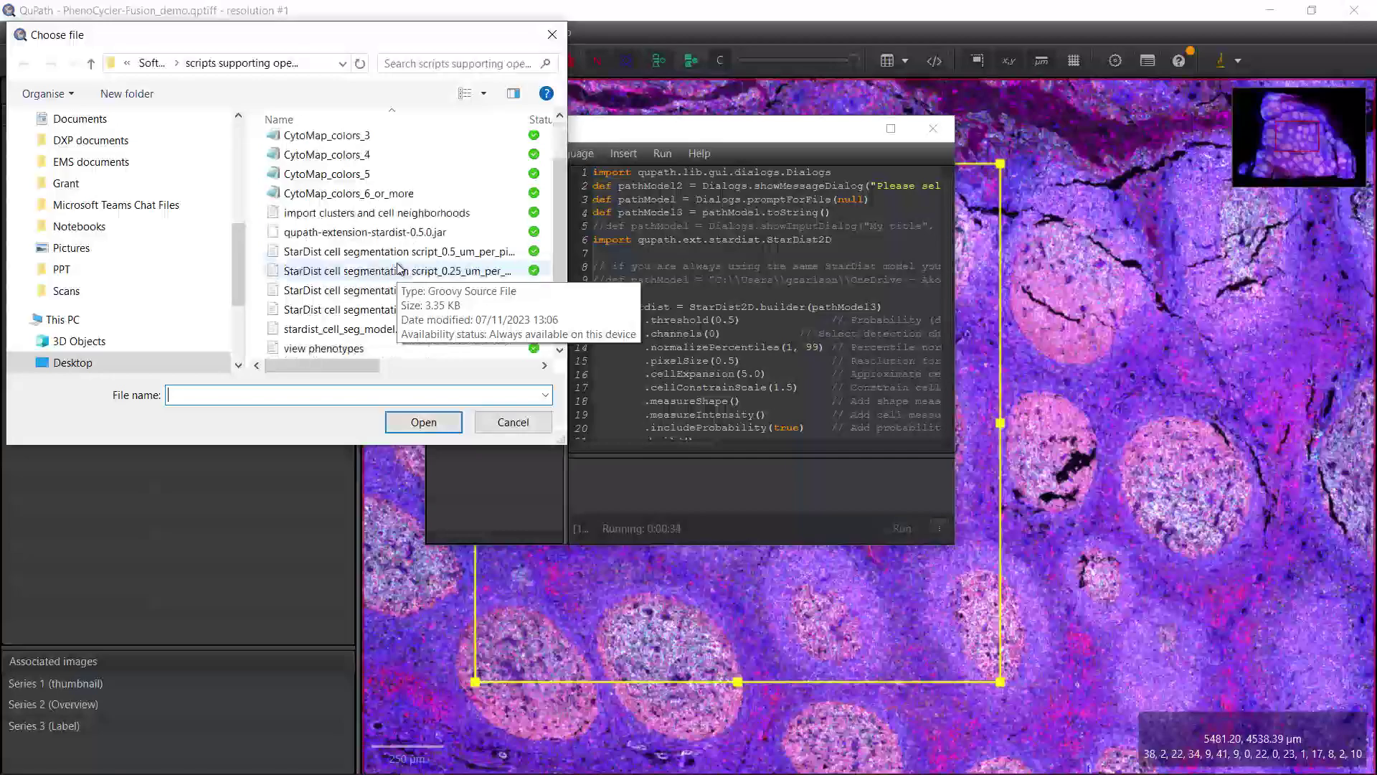
left_click(306, 337)
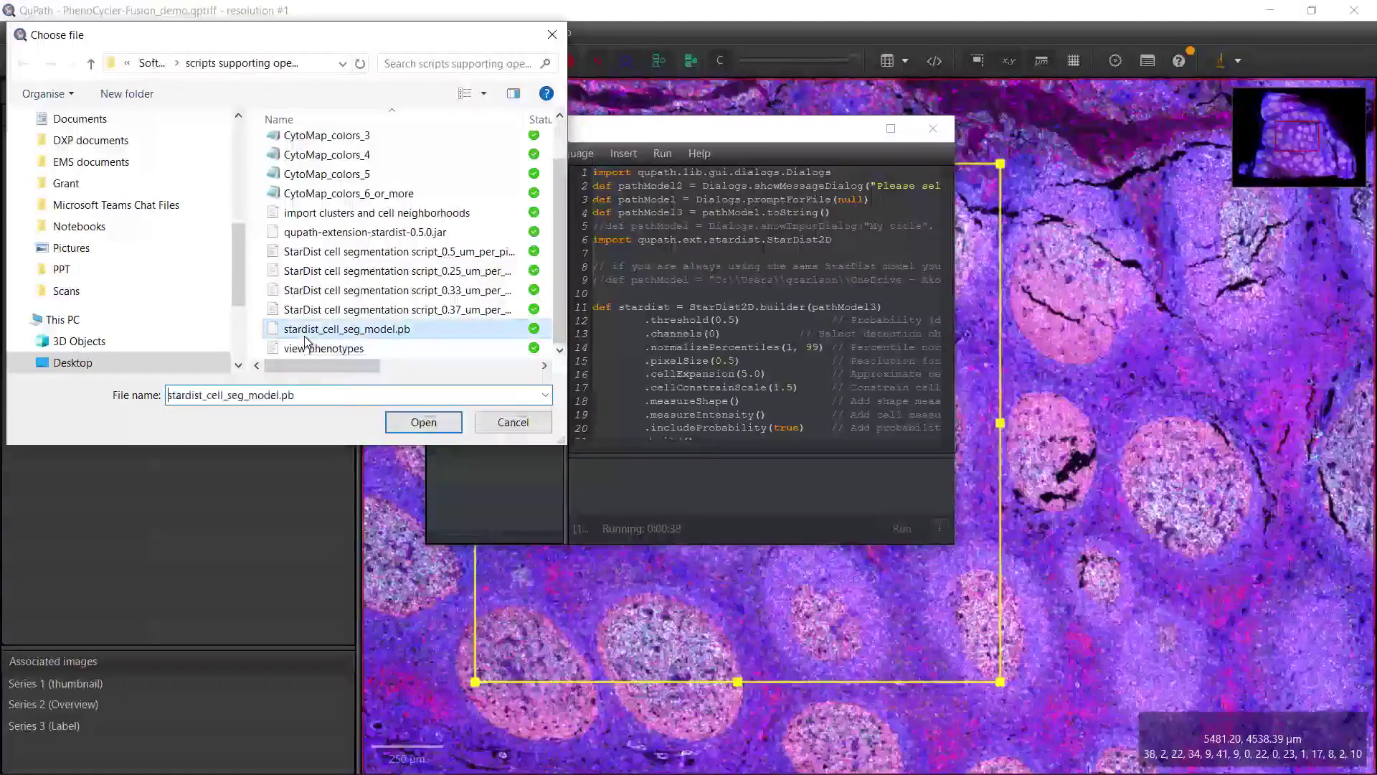
left_click(419, 422)
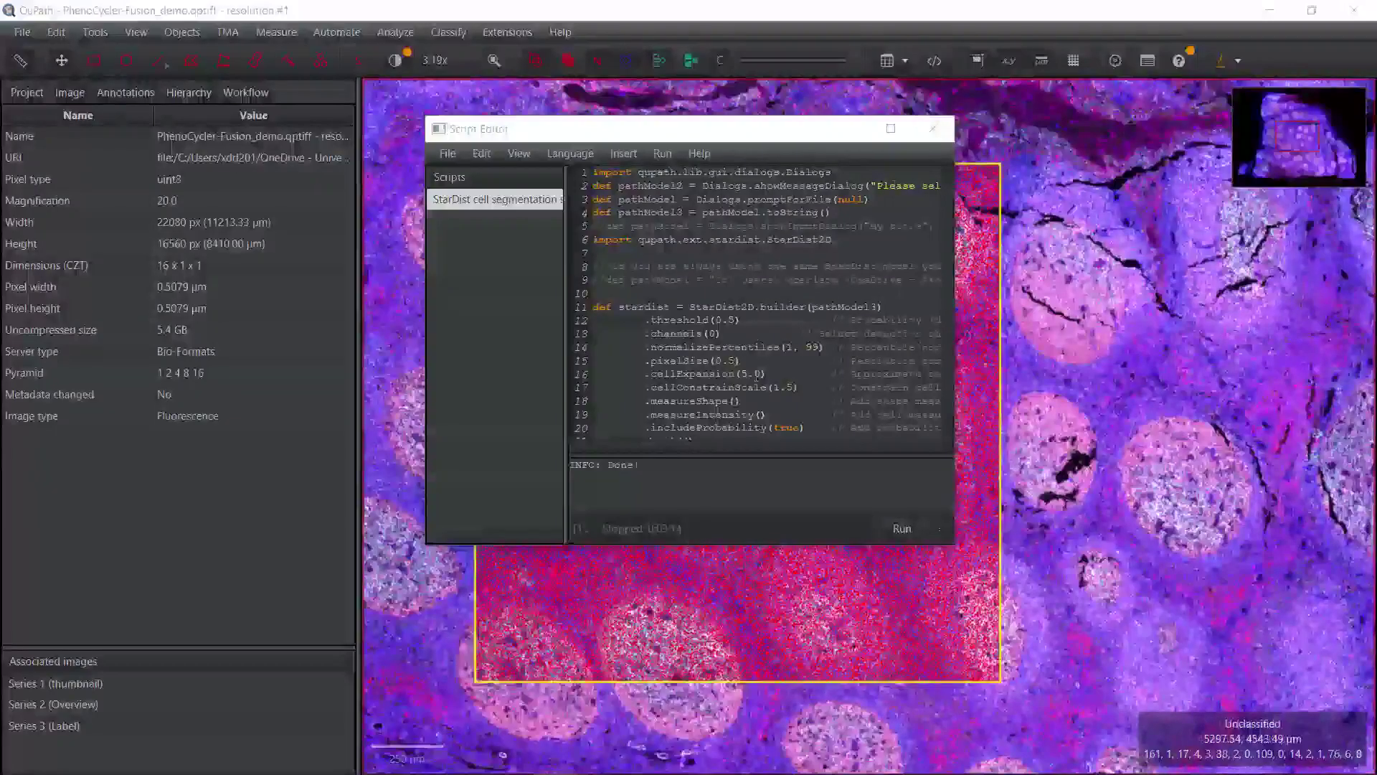
left_click(932, 128)
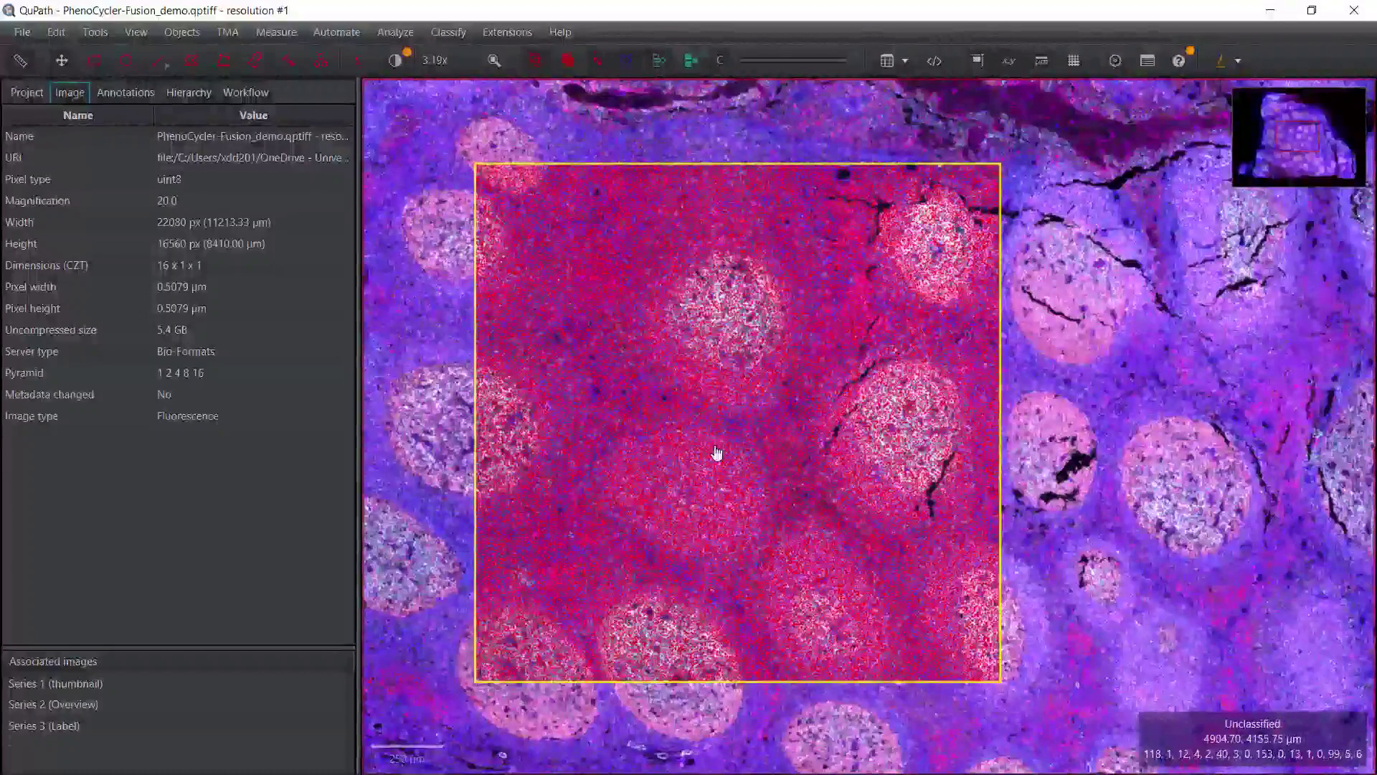
- Display the detected cells inside the annotation as nuclei only
scroll(717, 451, "up", 10)
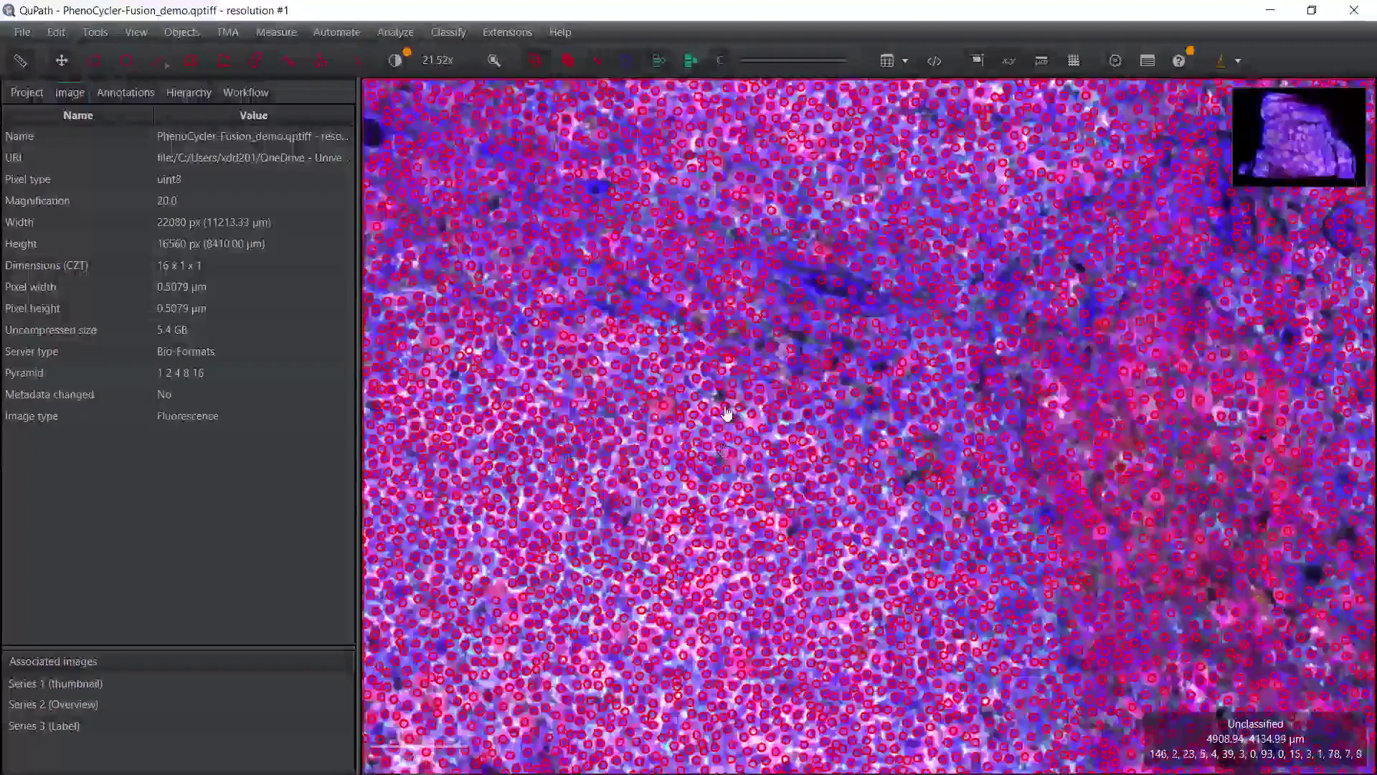
right_click(725, 410)
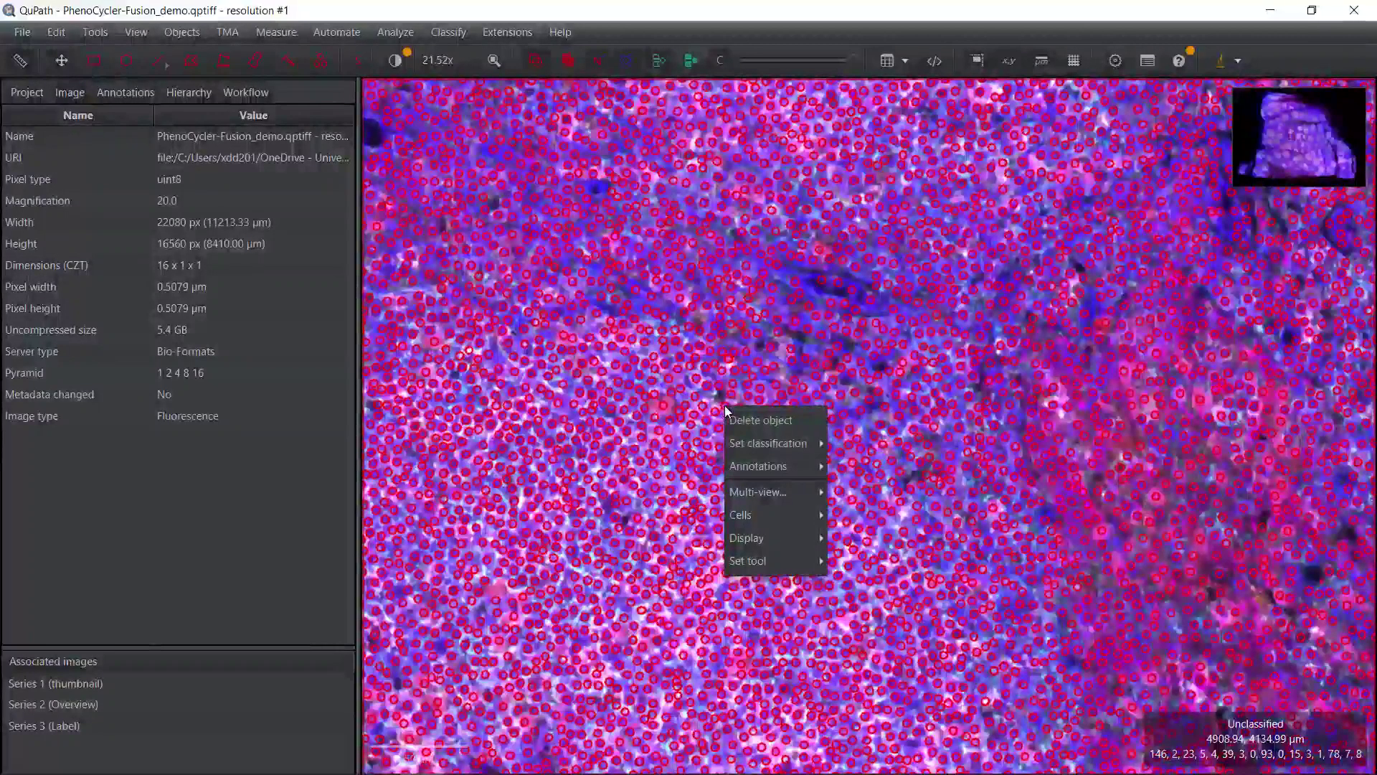
mouse_move(748, 514)
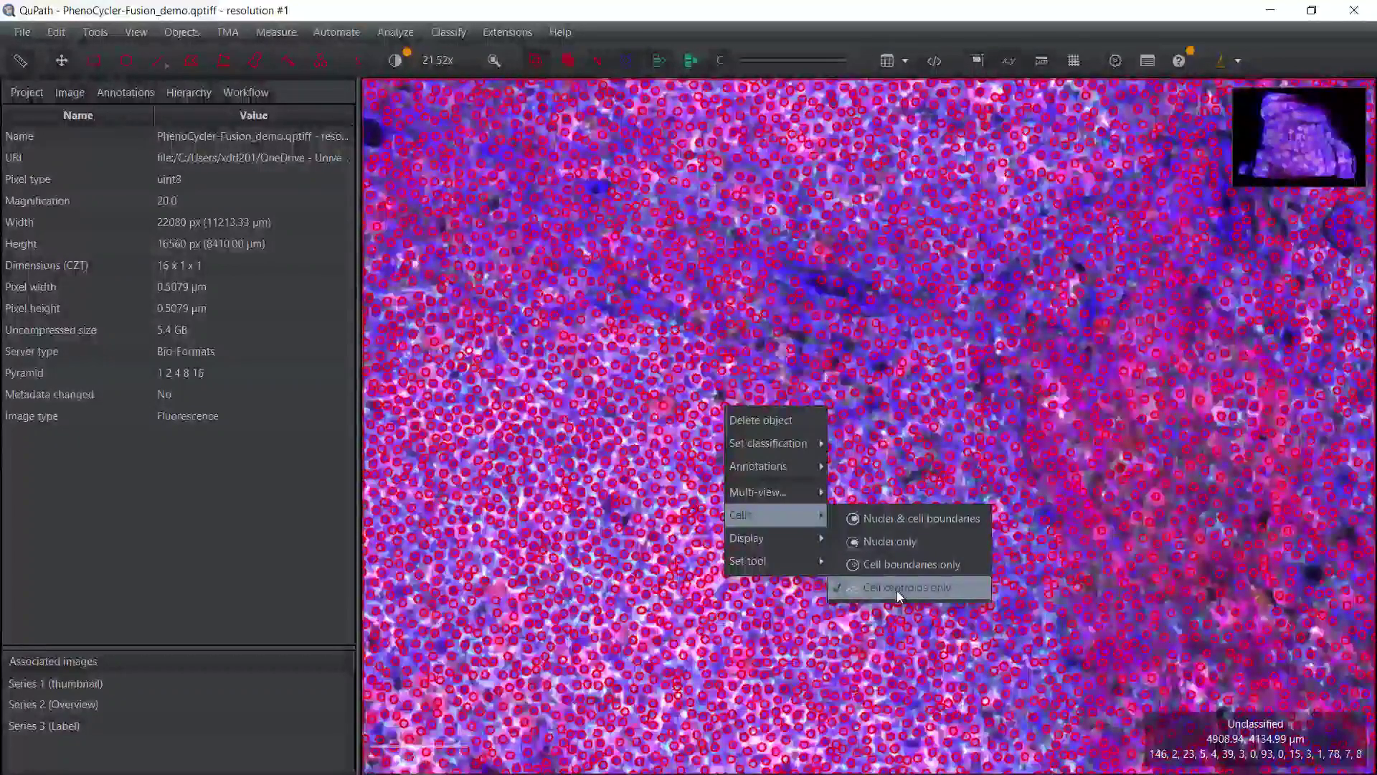
left_click(886, 542)
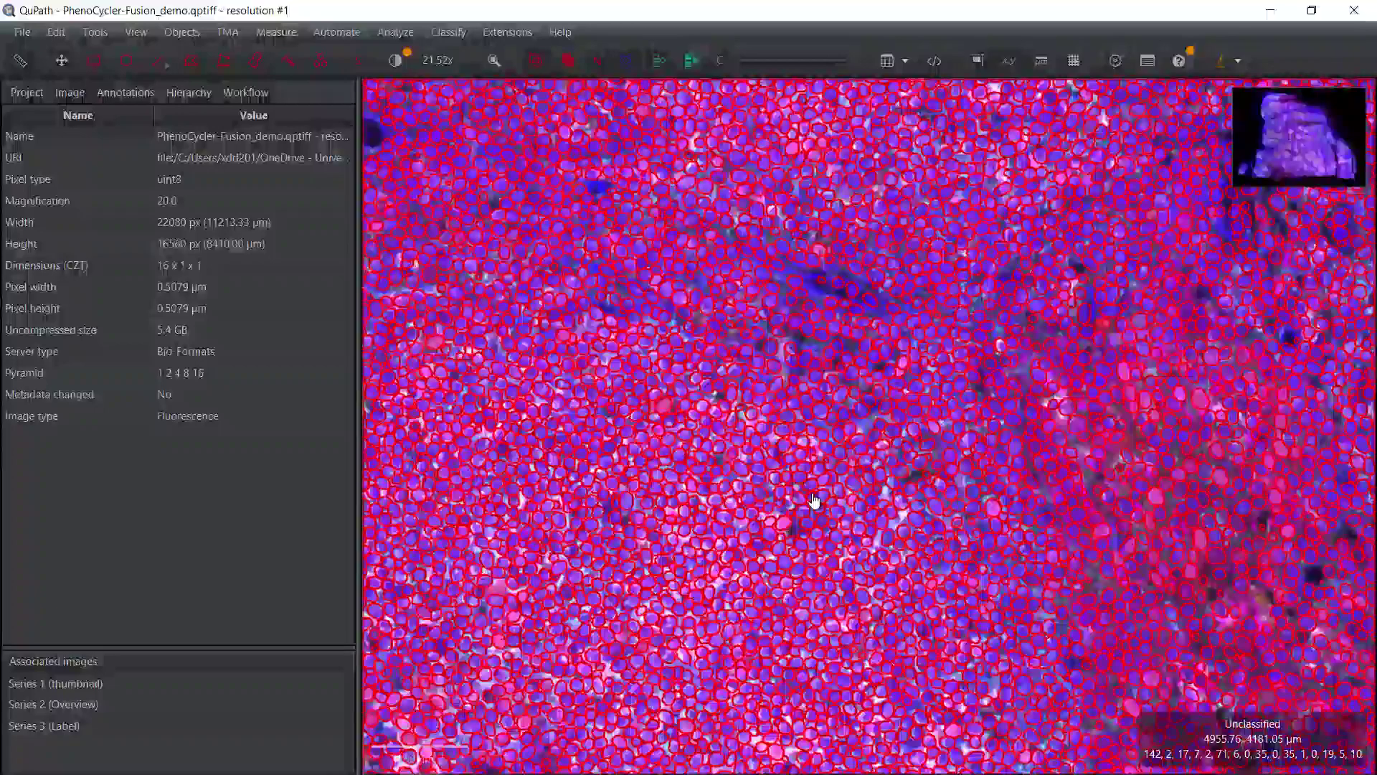
- Display both nuclei and cell boundaries for the detected cells and inspect the segmentation up close
right_click(708, 400)
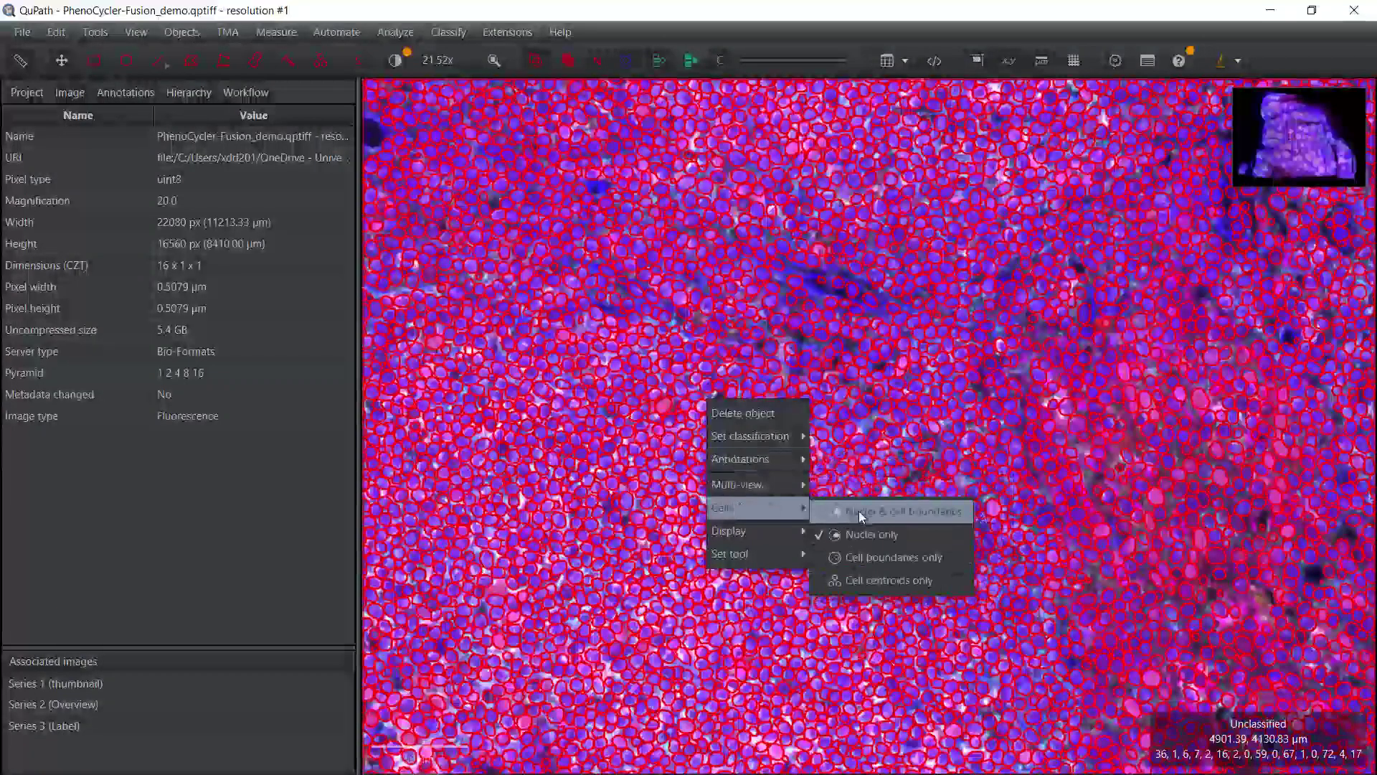
left_click(861, 514)
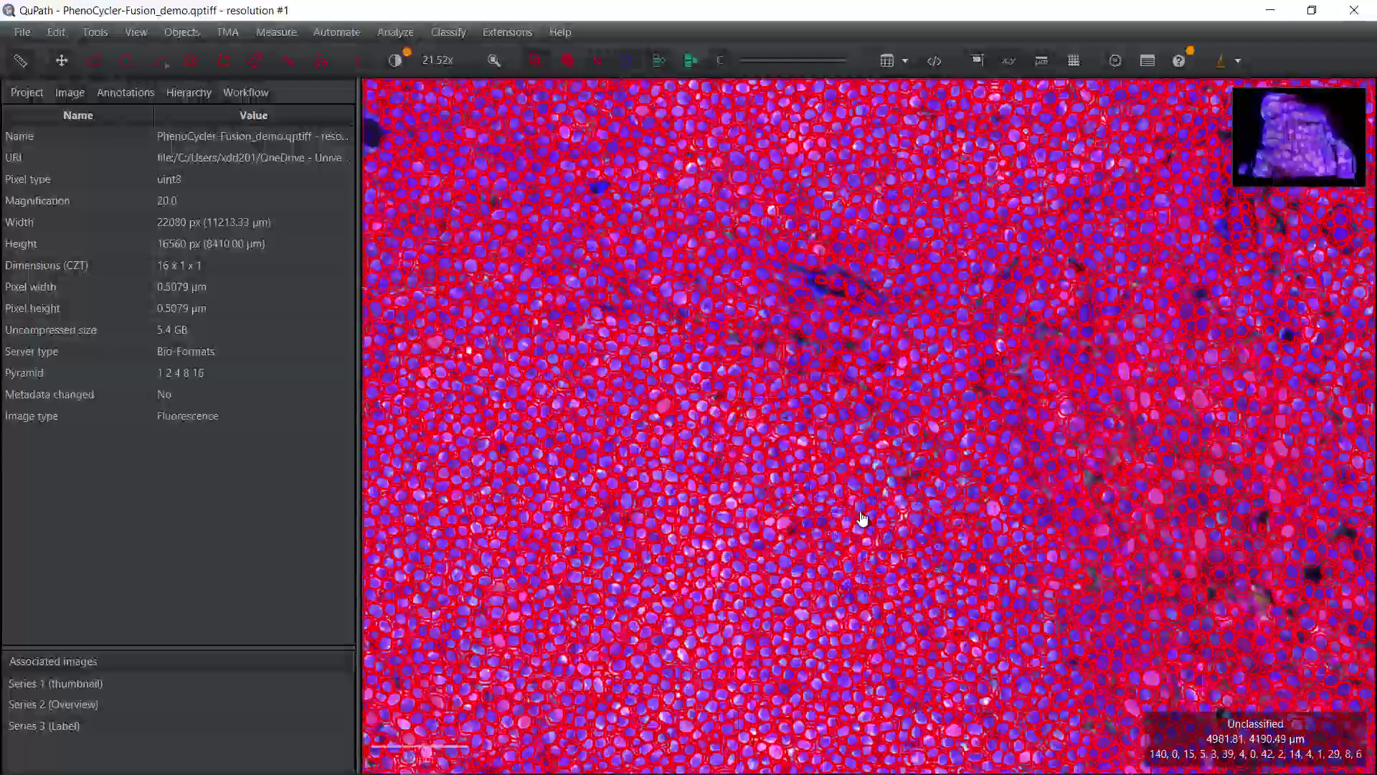
scroll(862, 516, "up", 10)
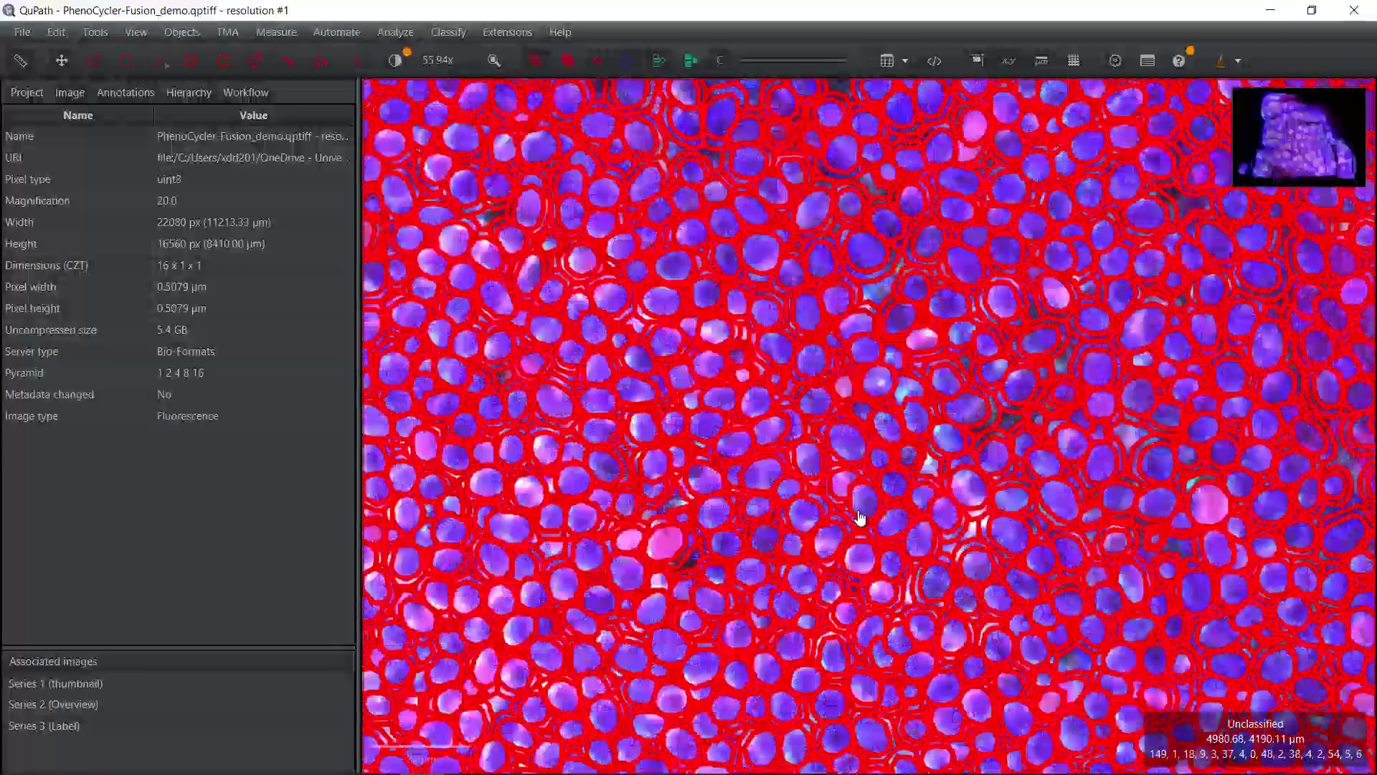
scroll(860, 517, "down", 3)
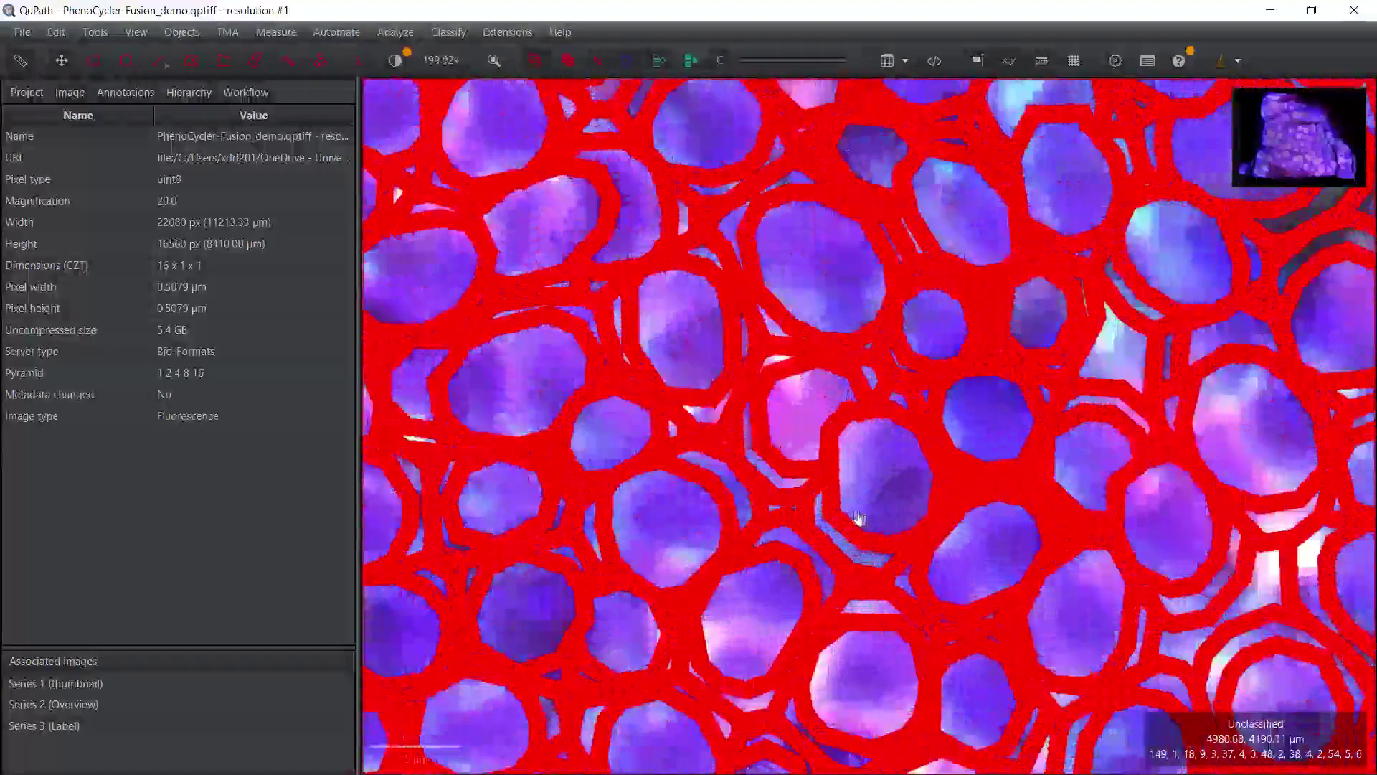
scroll(856, 517, "down", 12)
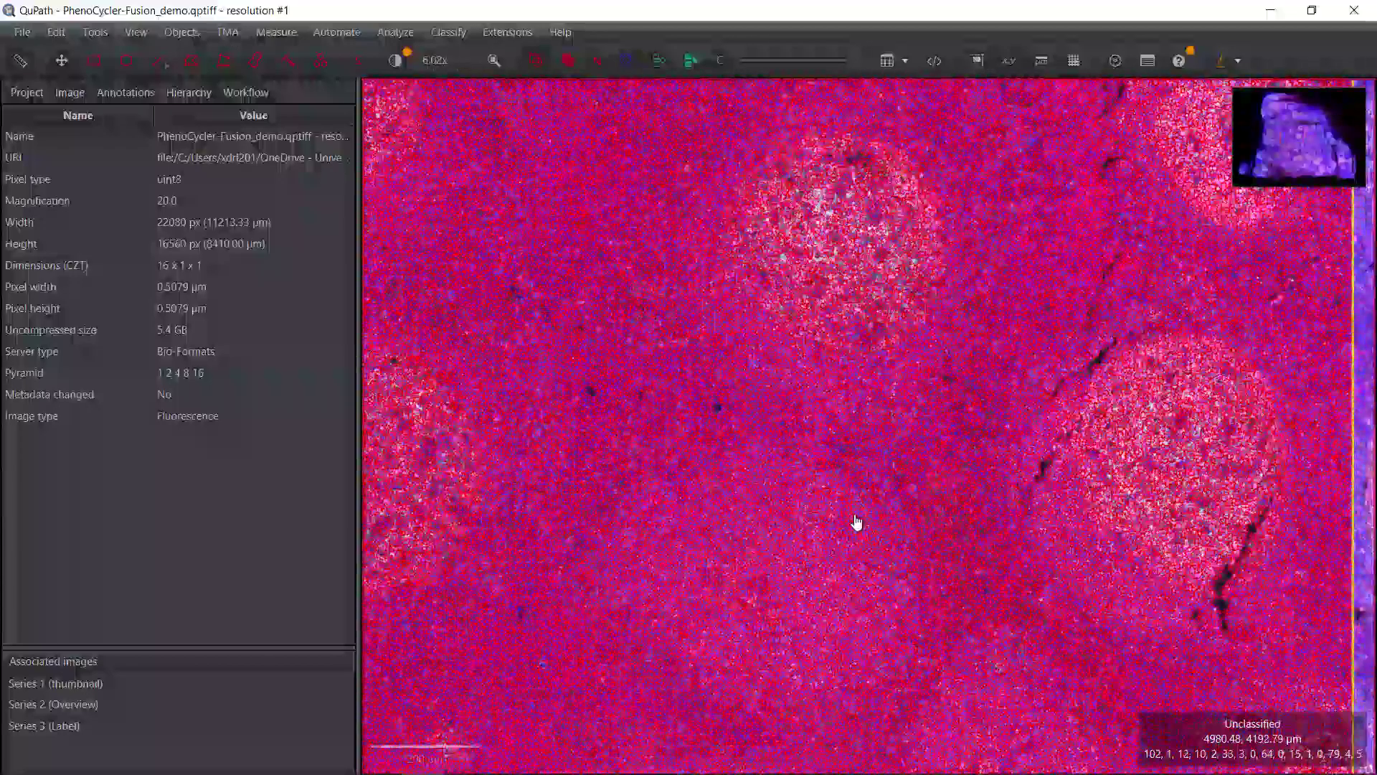
scroll(856, 522, "down", 3)
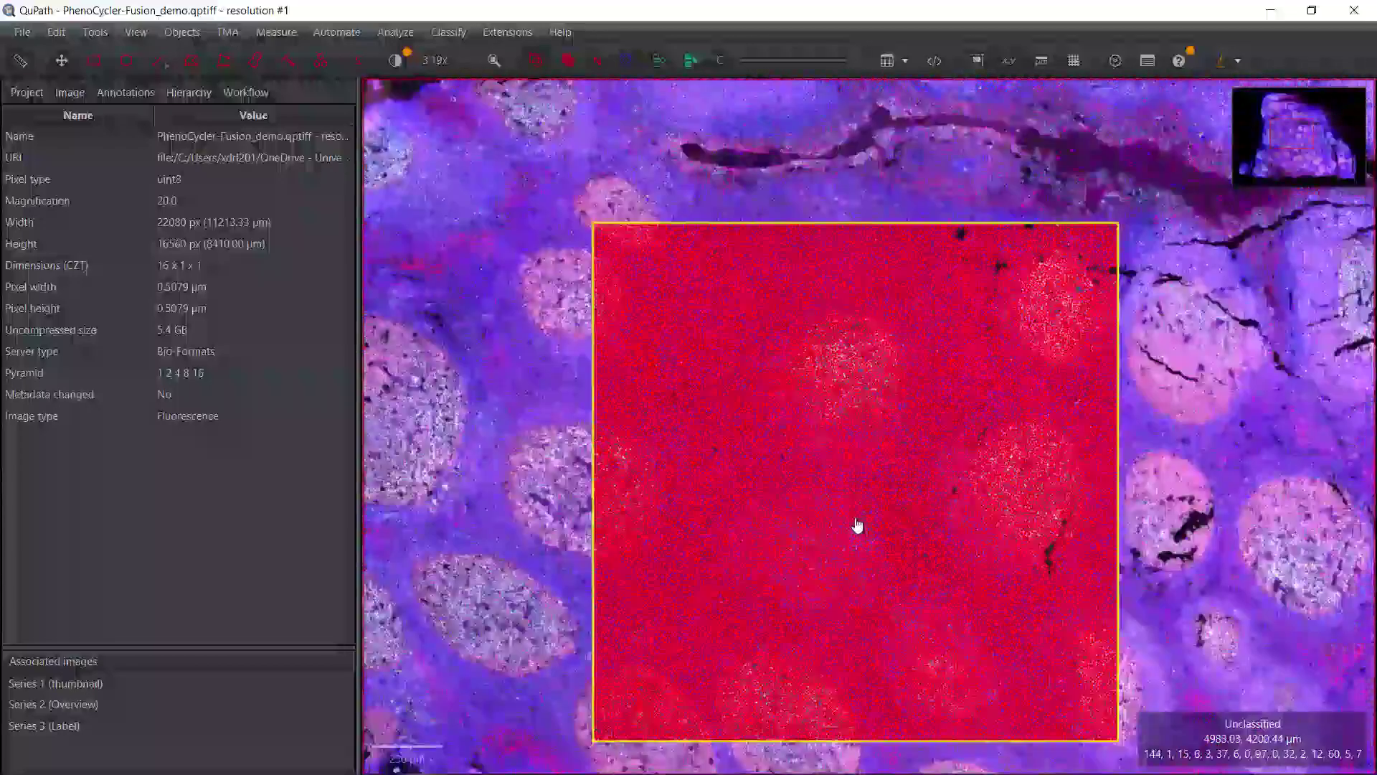